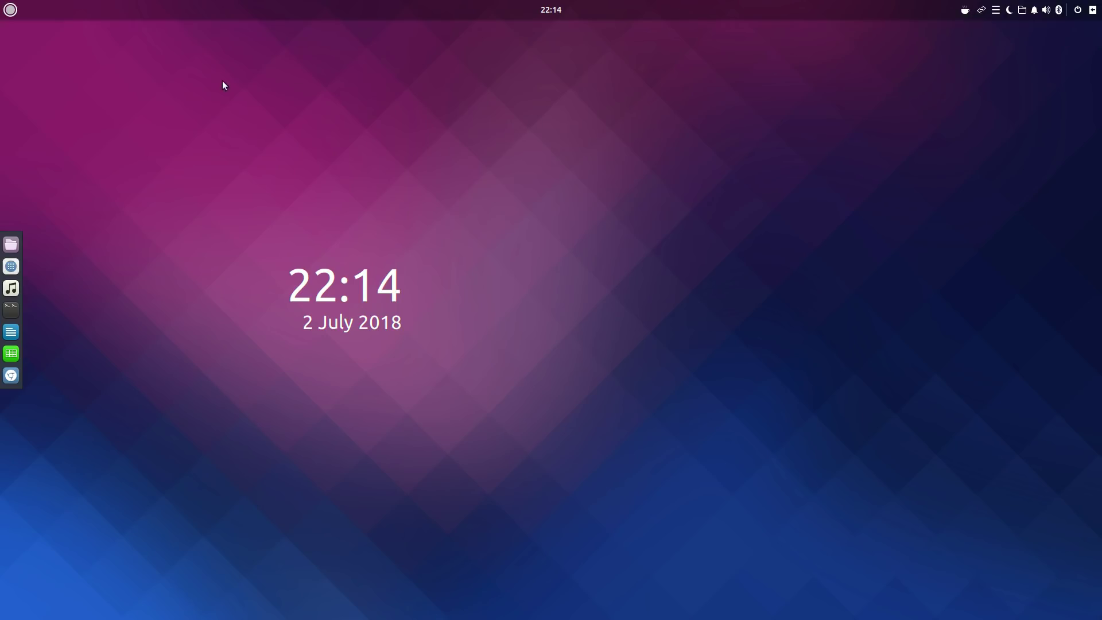
- Browse the application menu's categories, such as Accessories and Sundry, and close the menu
click(12, 8)
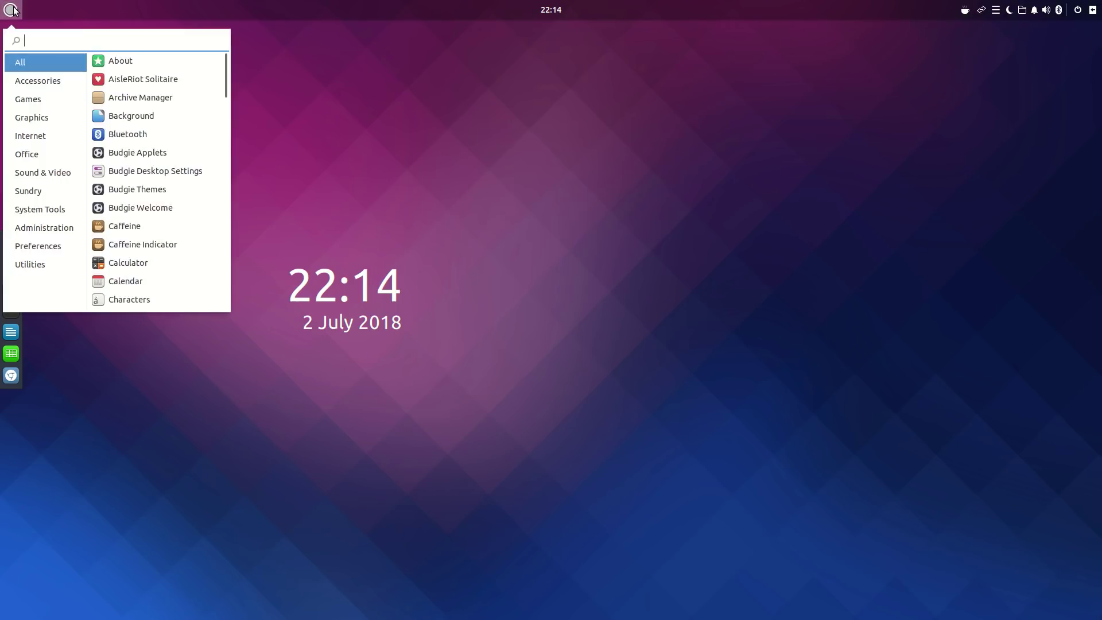
click(38, 85)
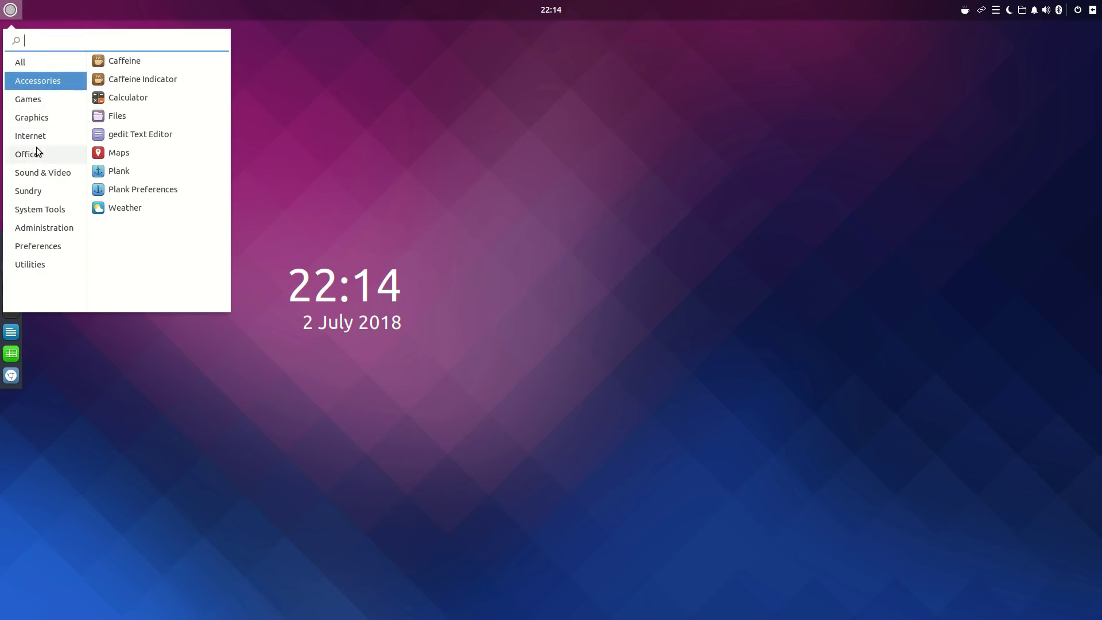
click(39, 170)
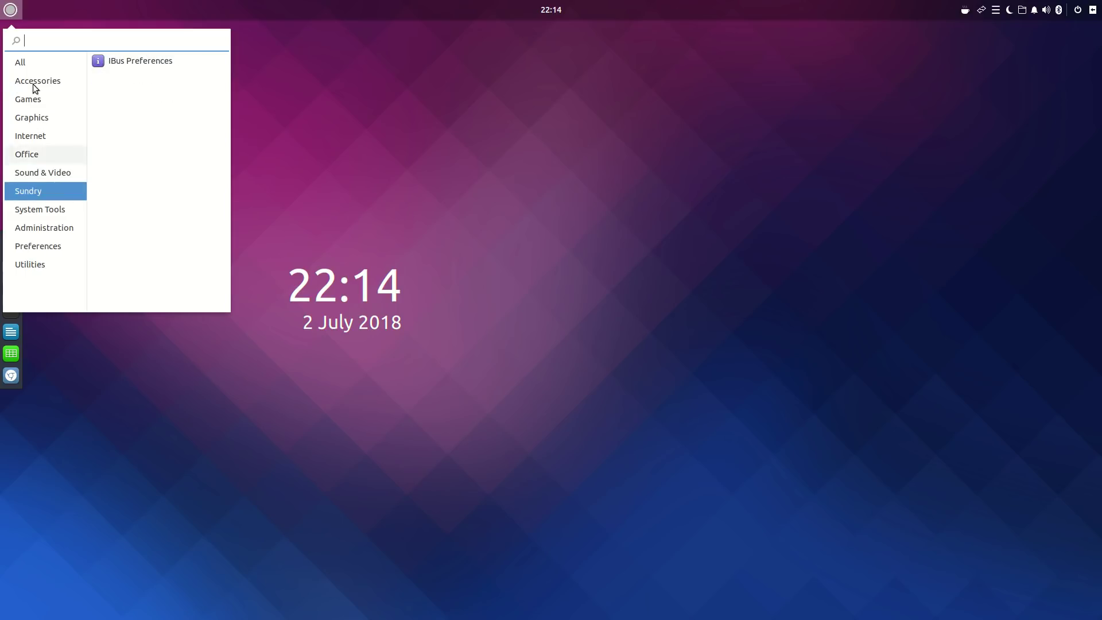
click(16, 8)
click(15, 10)
click(14, 11)
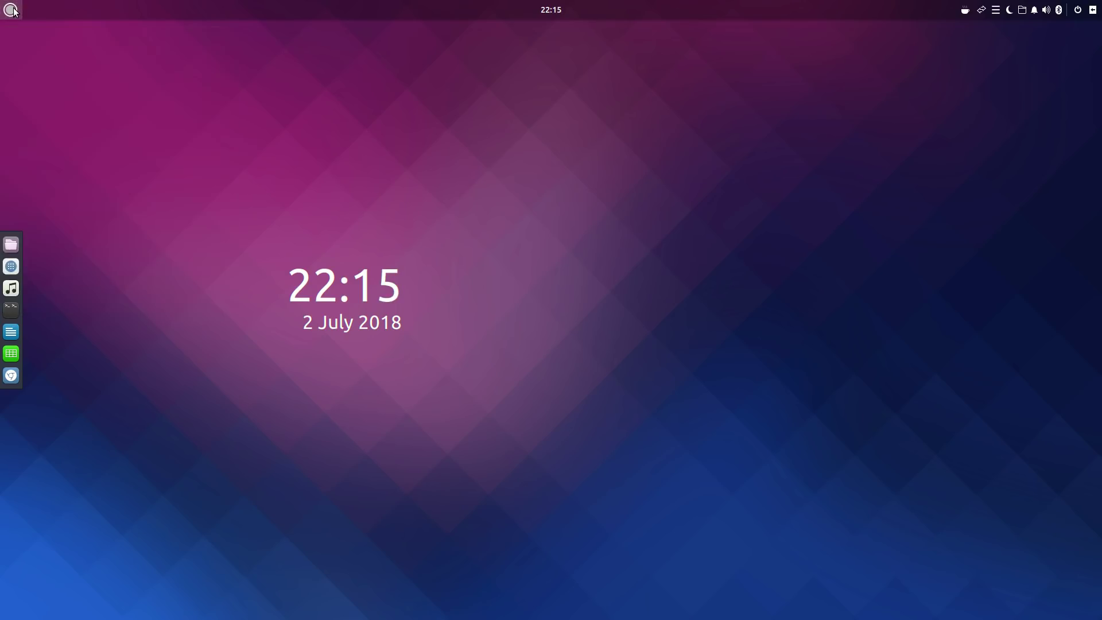
click(14, 11)
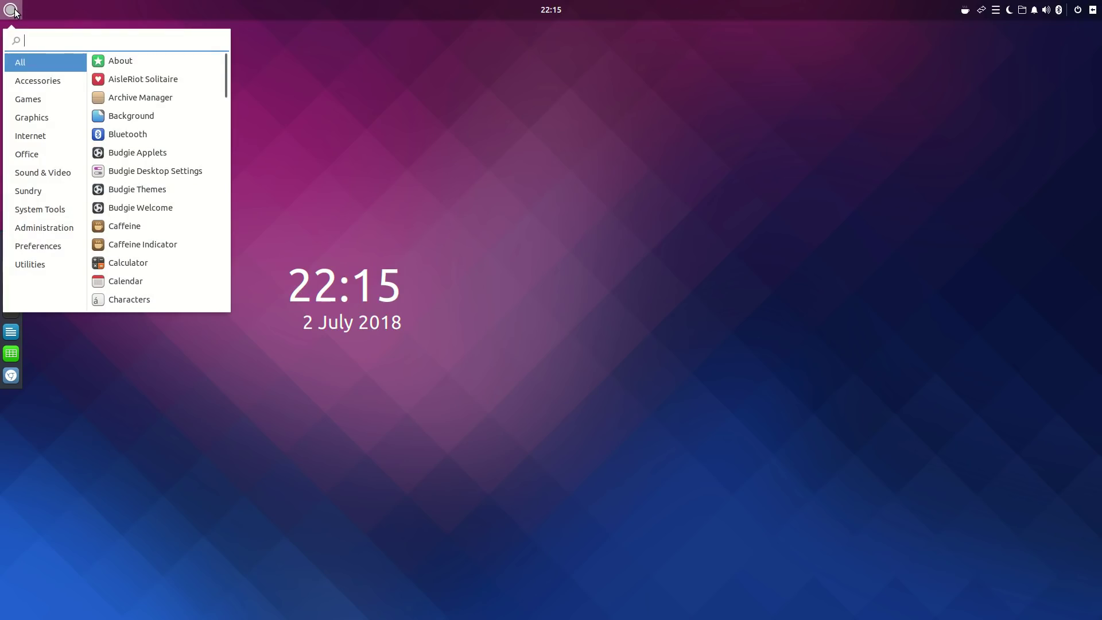
click(14, 11)
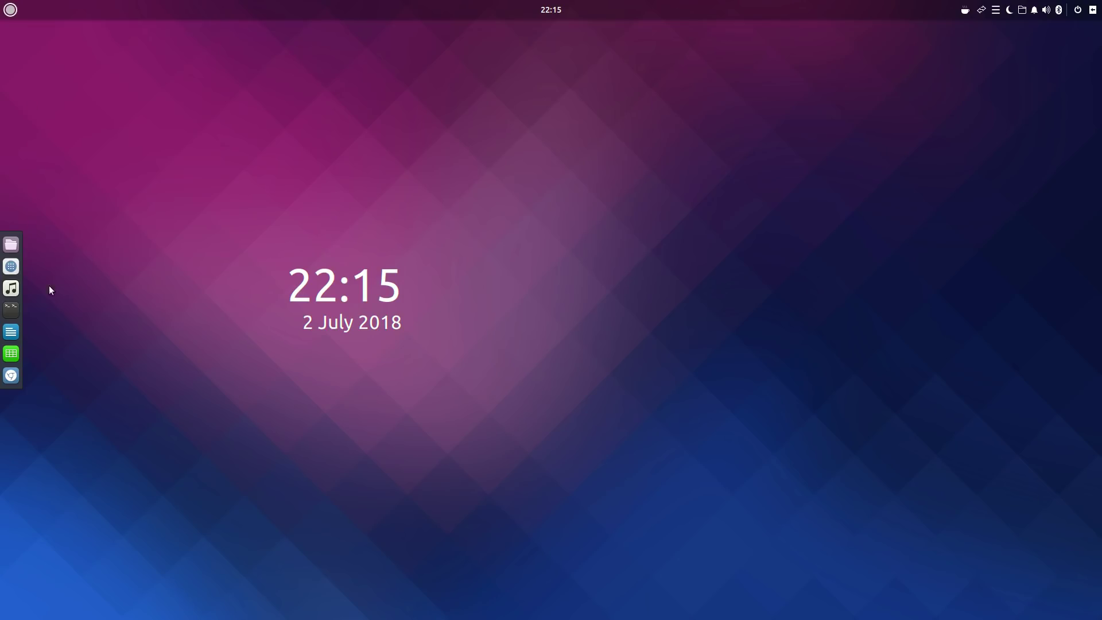
- Open the file manager's Home folder, try moving its window around the desktop, and close it
click(12, 246)
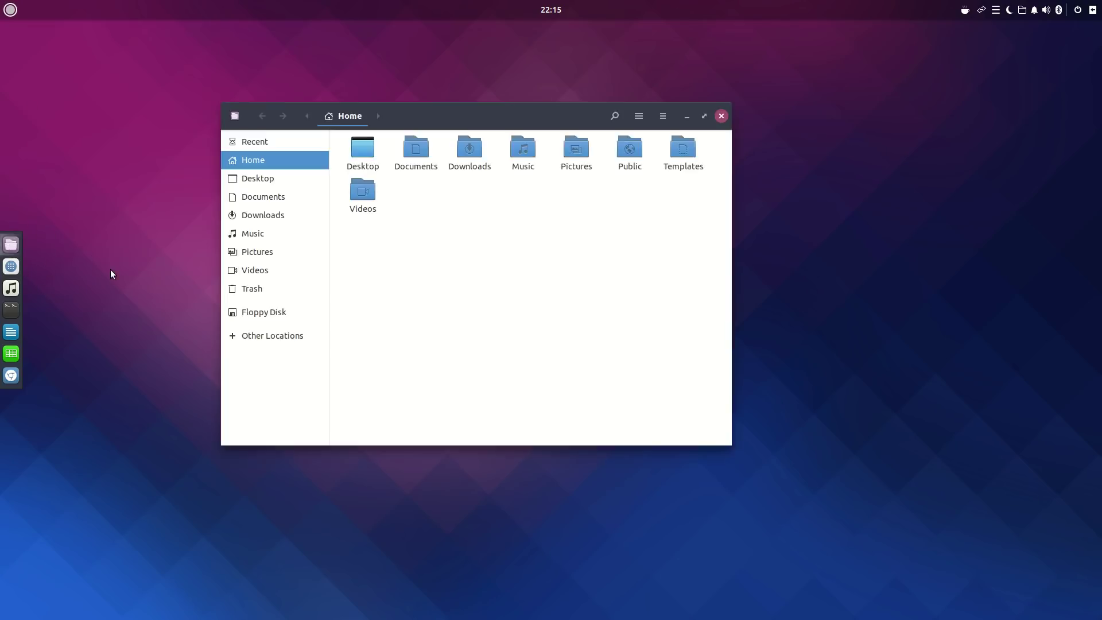
drag(446, 116, 370, 168)
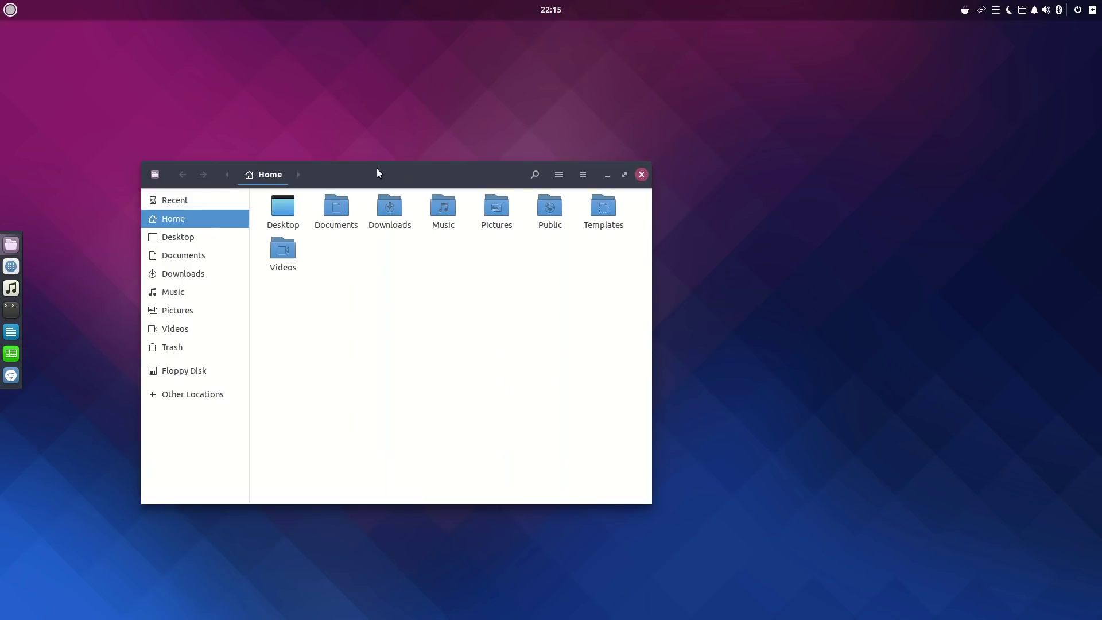
click(642, 175)
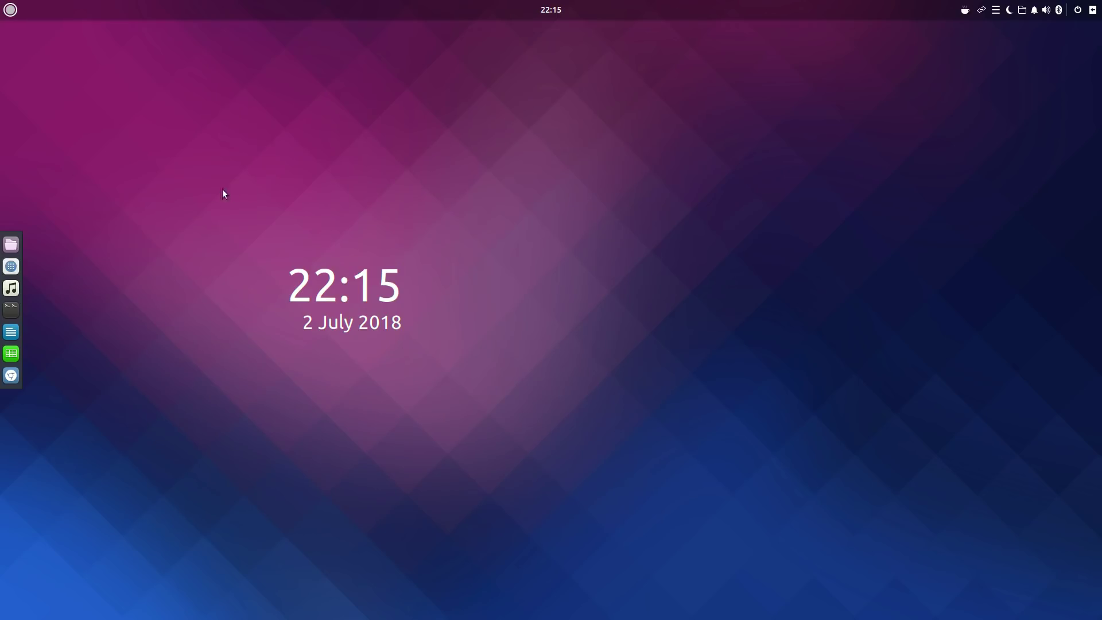
- Launch the Tilix terminal and the Software store, view both windows side by side, and close them
click(11, 310)
click(11, 266)
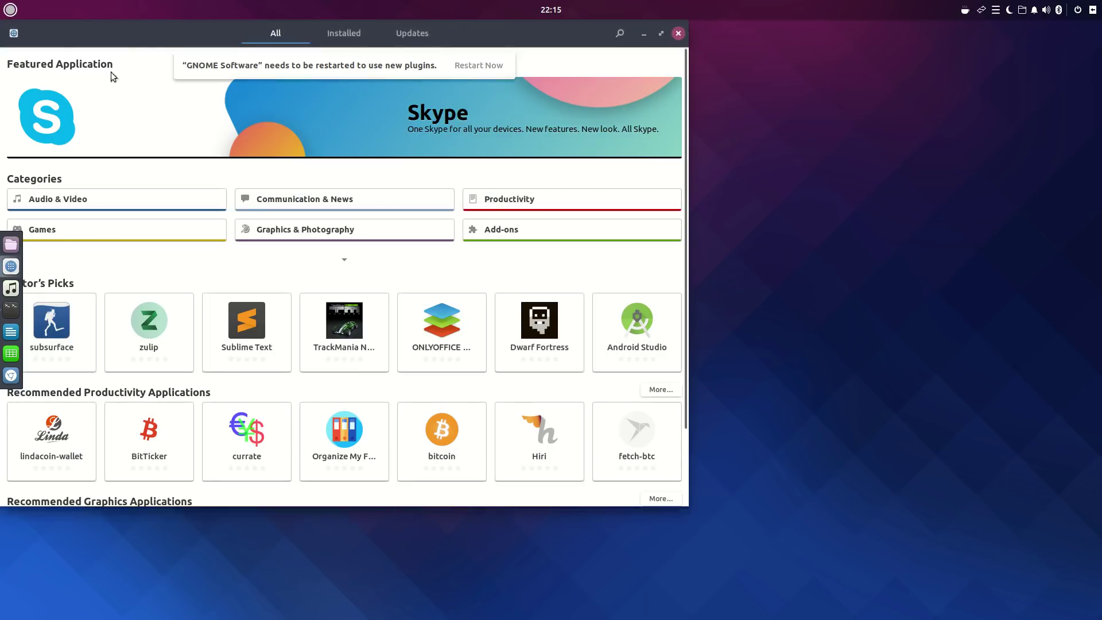
drag(97, 32, 339, 93)
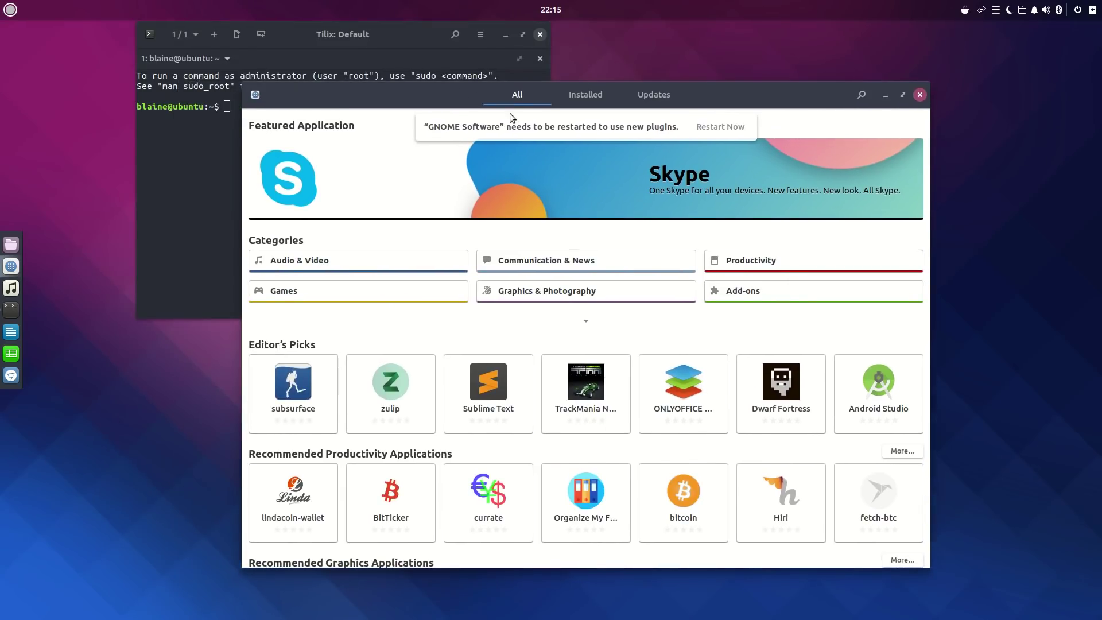
click(918, 93)
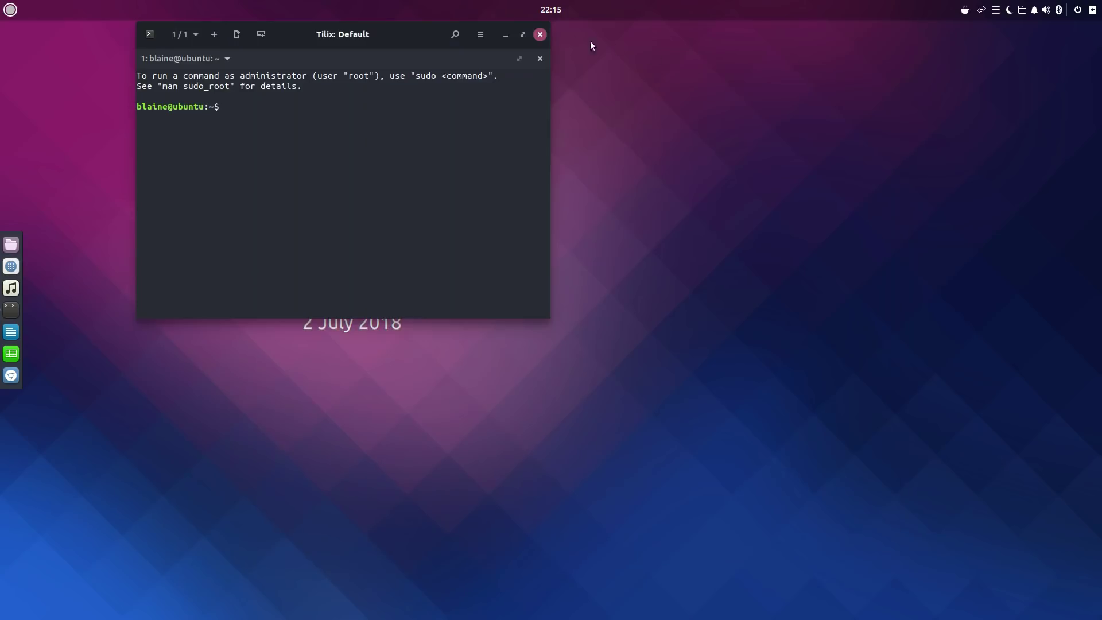
click(541, 34)
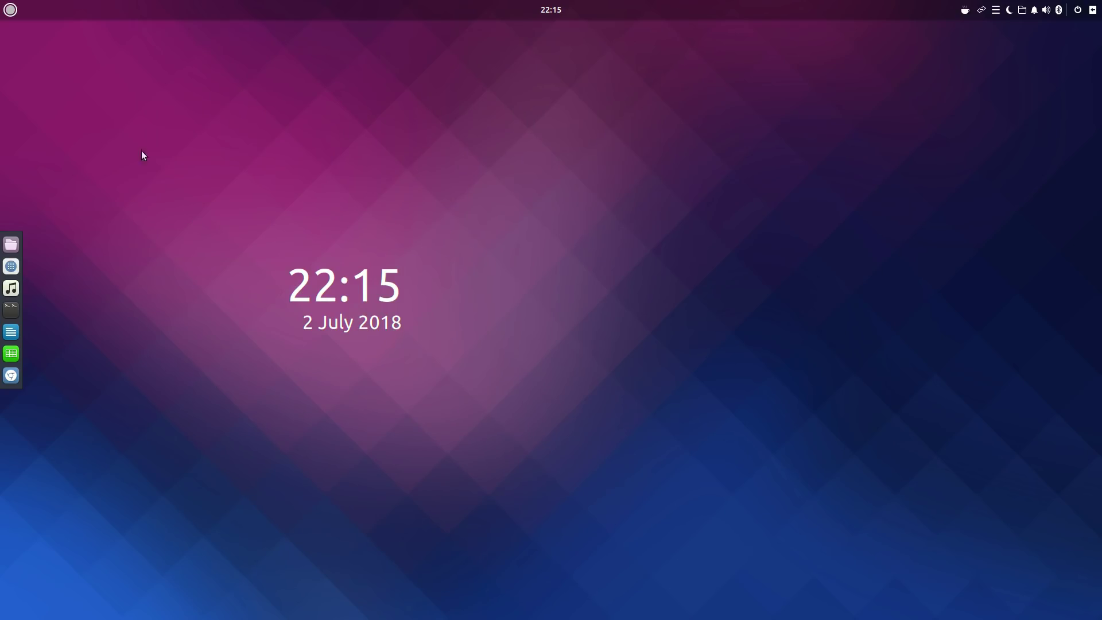
- Open System Monitor from the Utilities applications and check the CPU, memory and network resource graphs before closing it
click(16, 14)
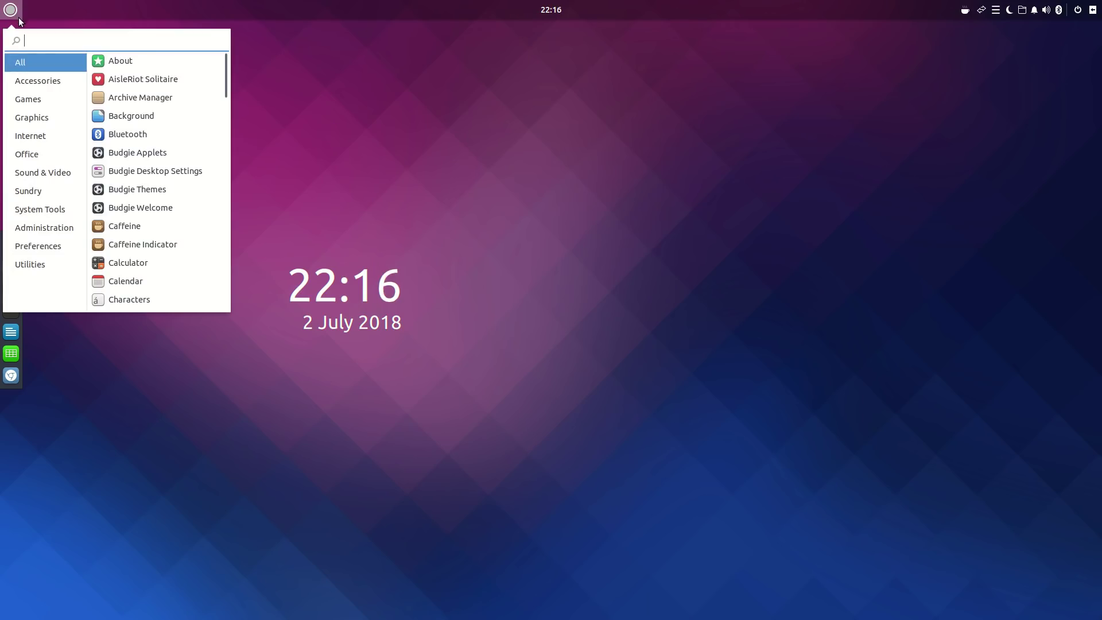
click(54, 214)
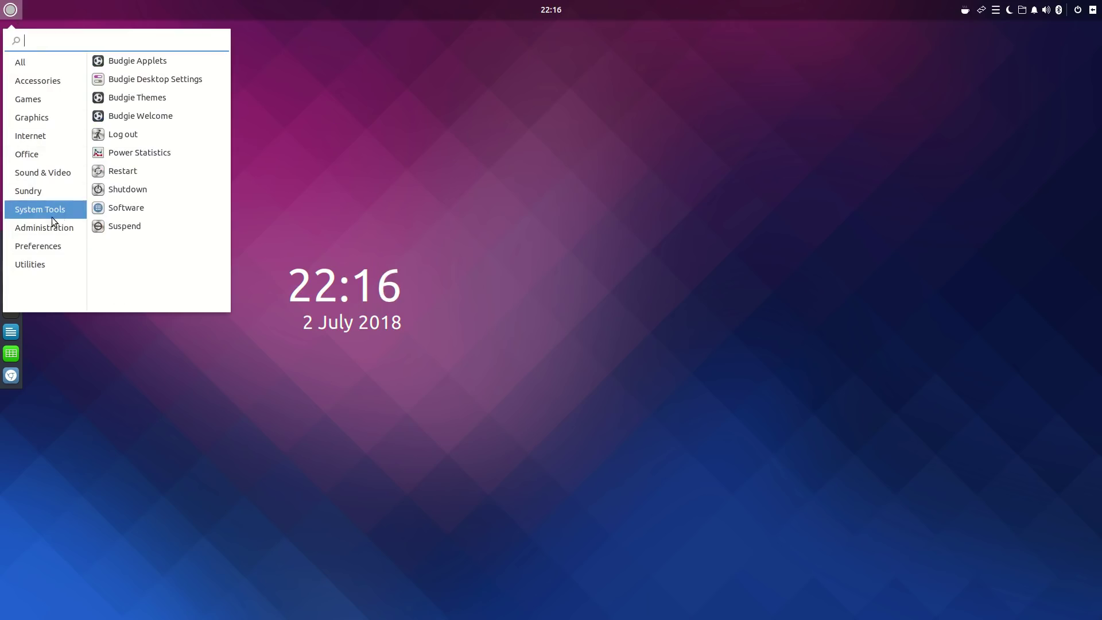
click(48, 227)
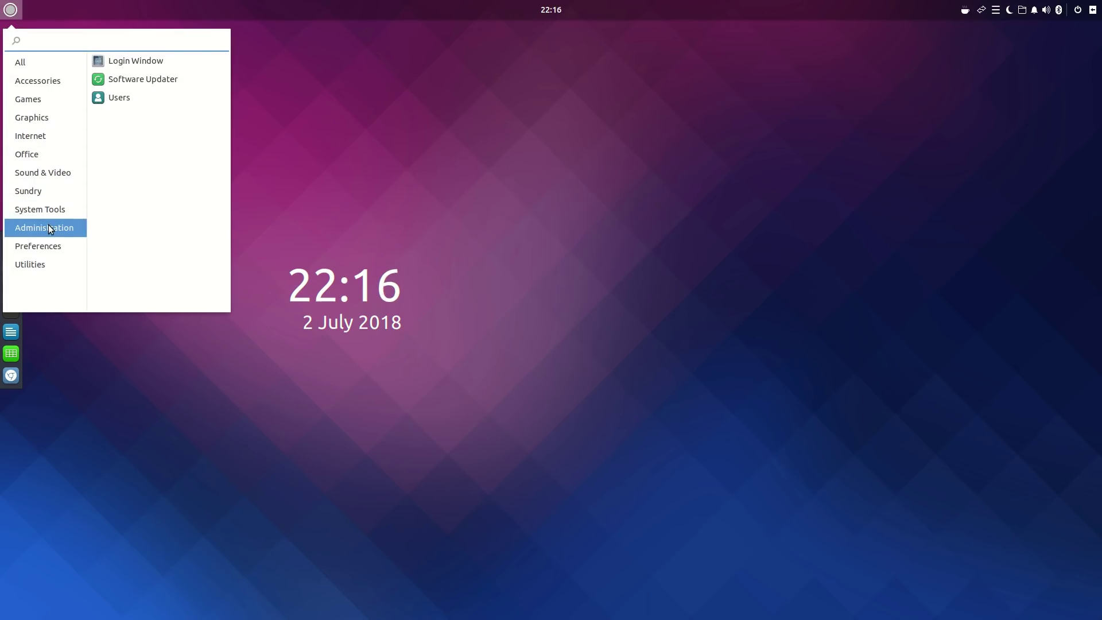
click(32, 192)
click(30, 263)
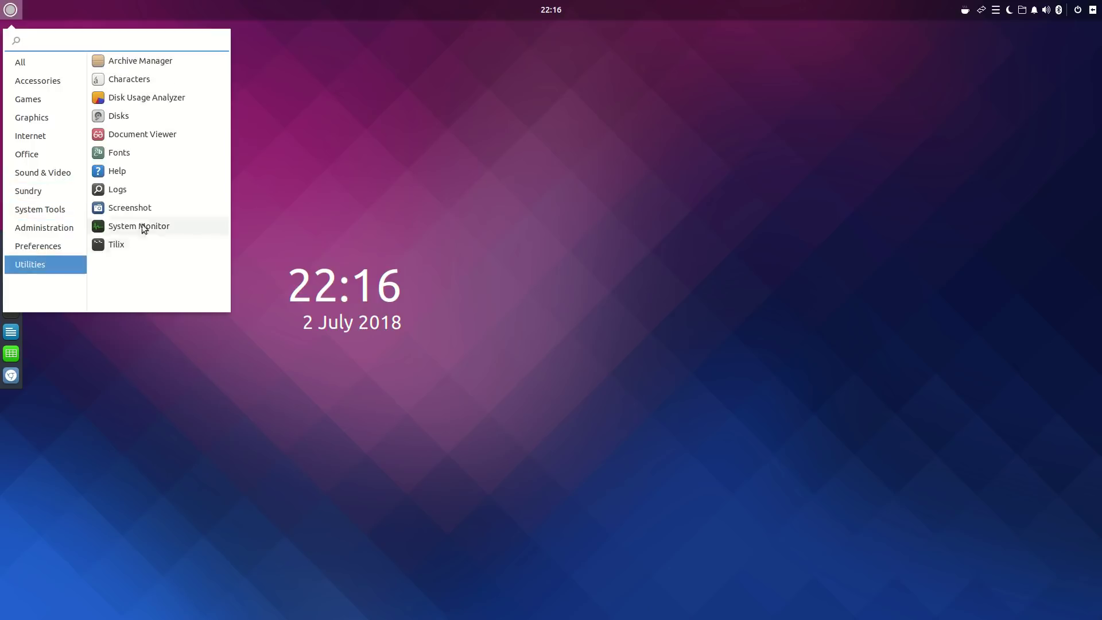
click(141, 226)
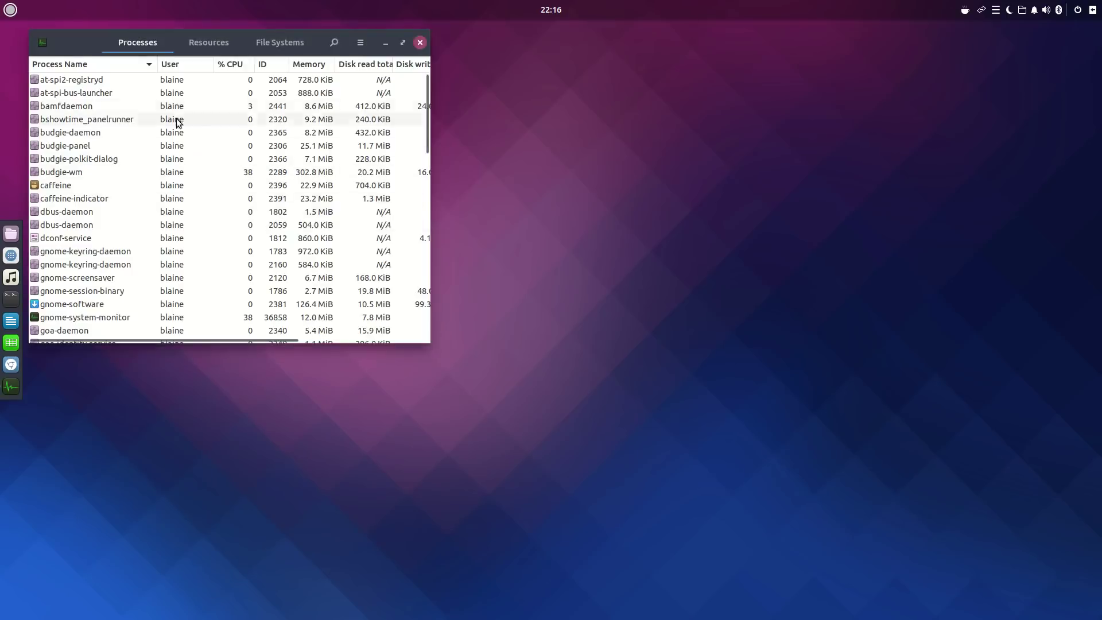
click(201, 45)
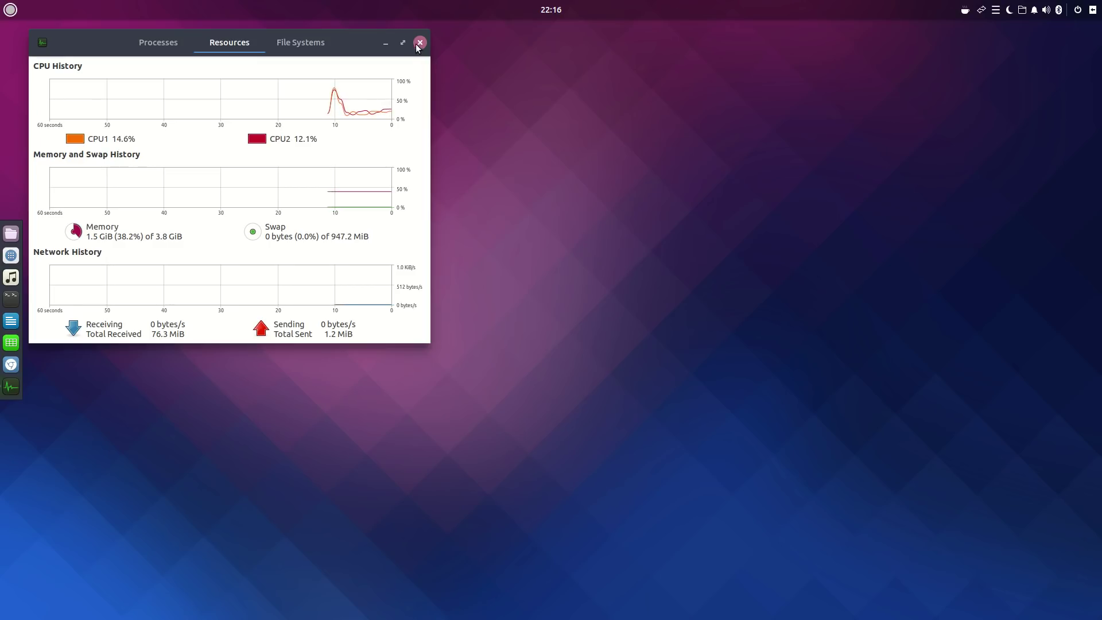
click(418, 43)
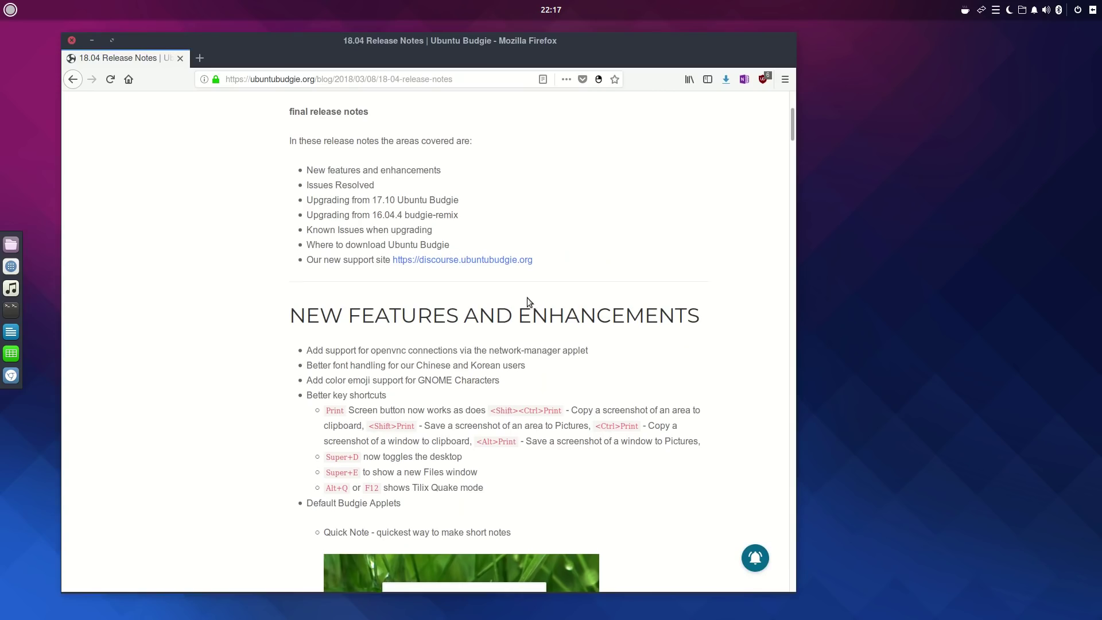
- Read the Ubuntu Budgie 18.04 release notes in Firefox, examining the key shortcuts, default applets and newly available applets
scroll(527, 297, up, 5)
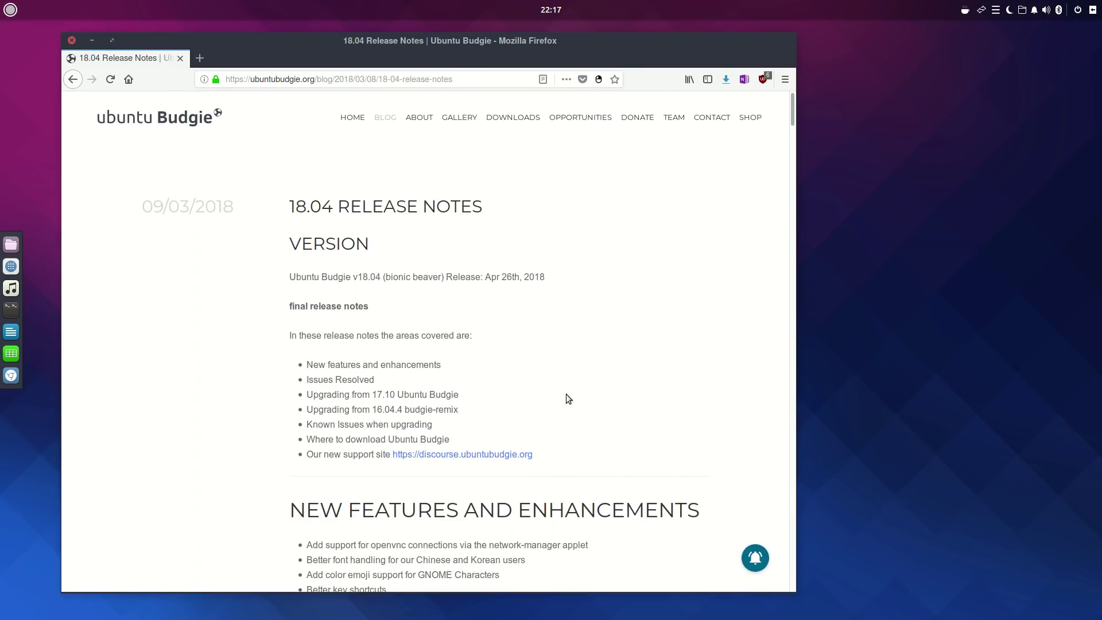
scroll(567, 396, down, 7)
scroll(604, 384, down, 8)
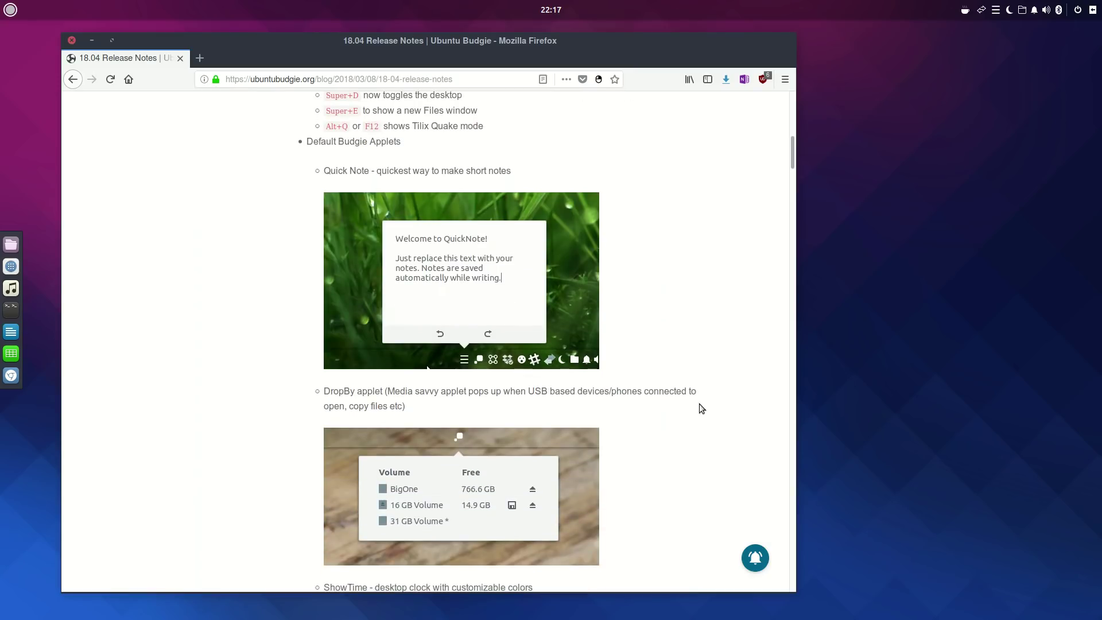
scroll(695, 400, down, 4)
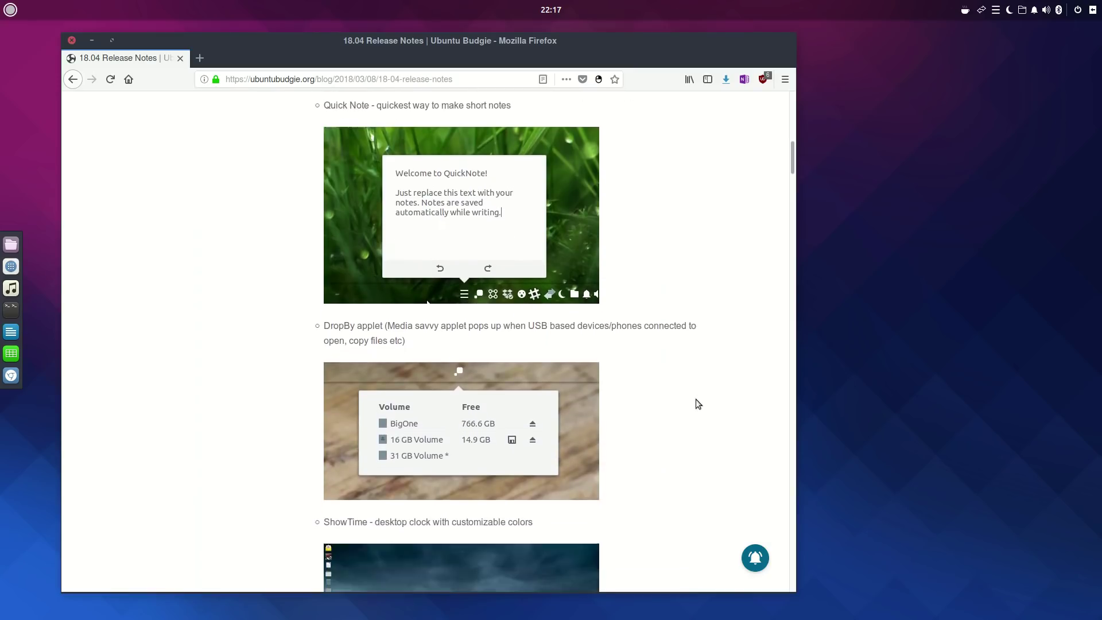
scroll(696, 400, down, 11)
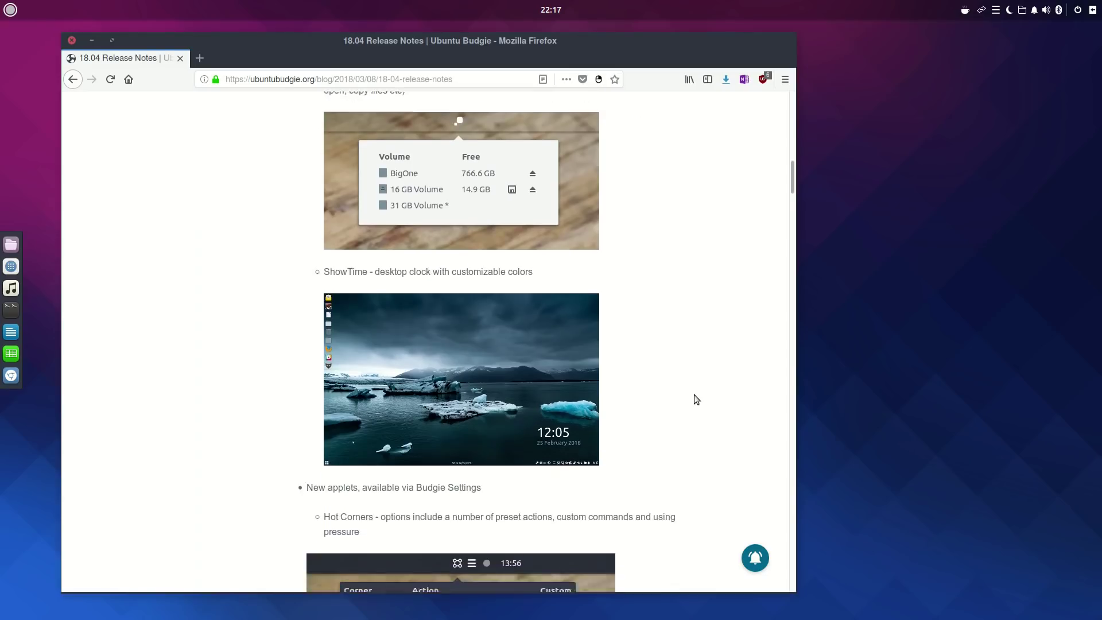
scroll(696, 399, down, 3)
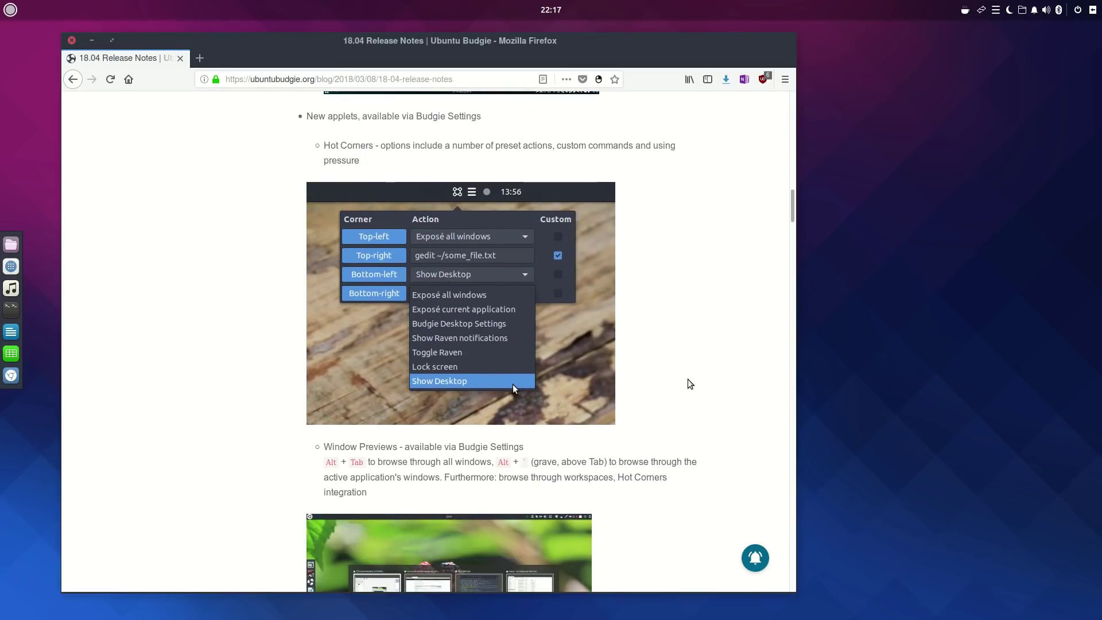
scroll(690, 384, down, 6)
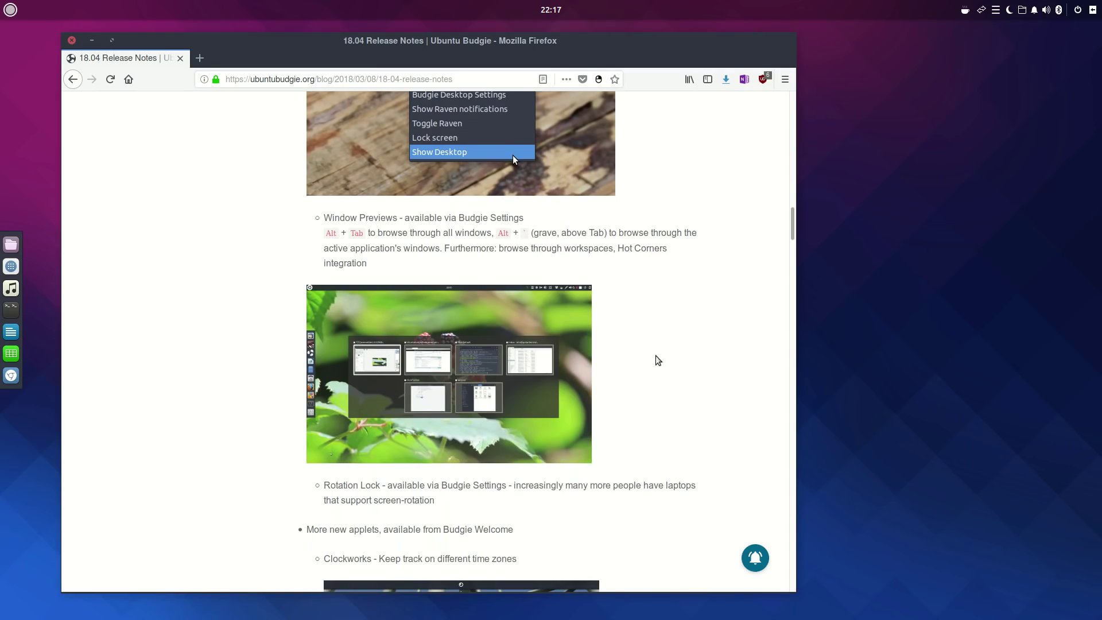
scroll(664, 358, down, 8)
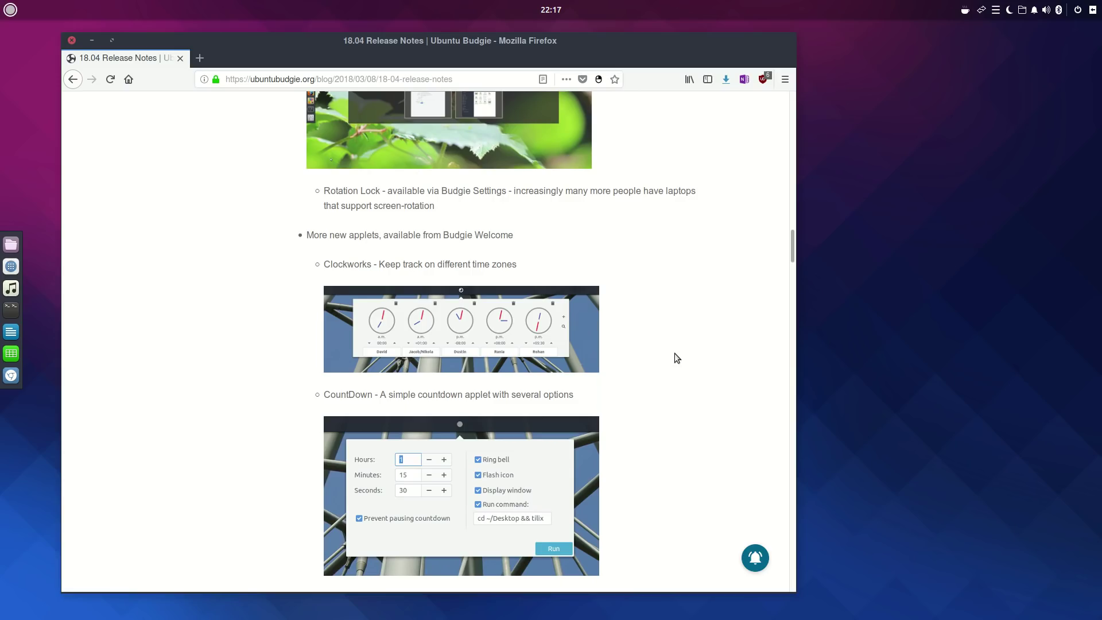
scroll(677, 358, up, 4)
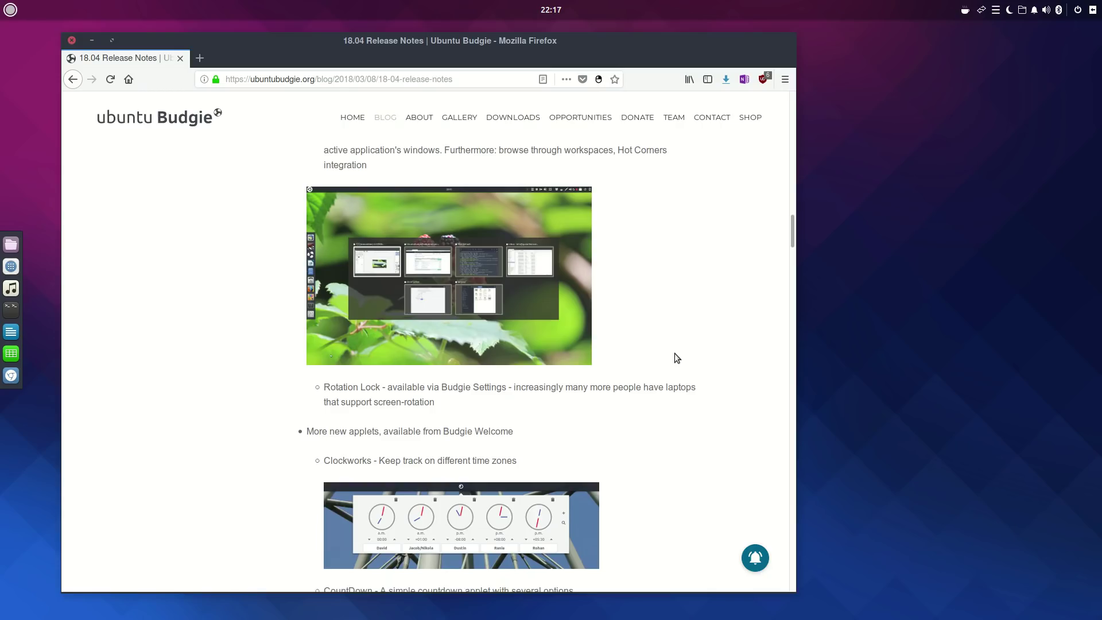
scroll(675, 356, up, 5)
scroll(675, 356, down, 6)
scroll(677, 358, down, 10)
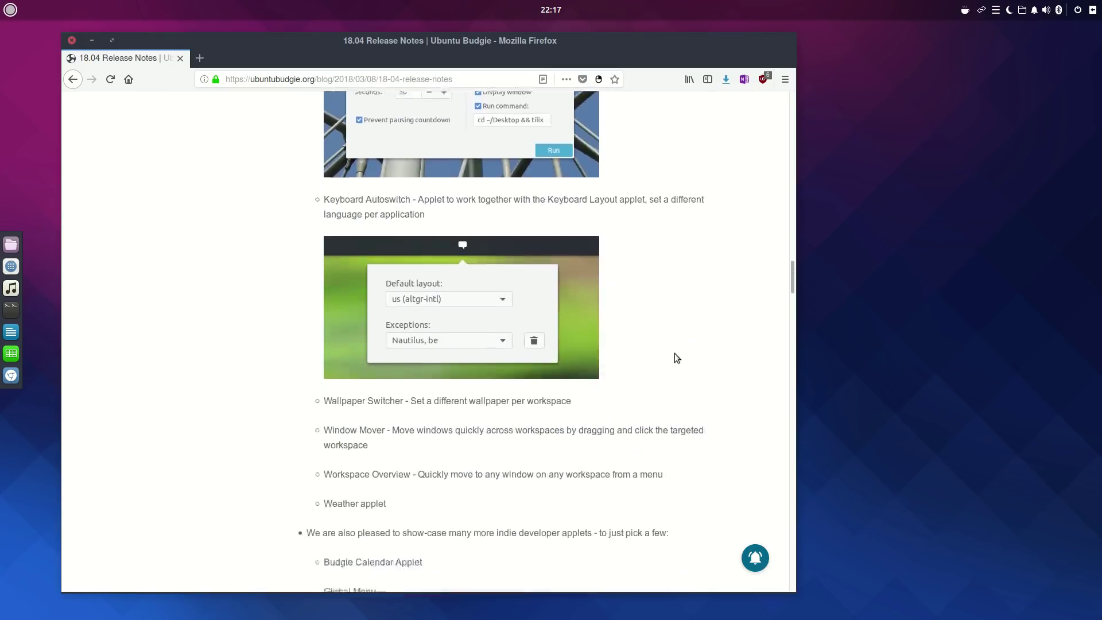
- Examine the release notes on indie applets, the window shuffler, the Pocillo theme, dynamic workspaces and Budgie Welcome
scroll(674, 353, down, 3)
scroll(700, 371, down, 2)
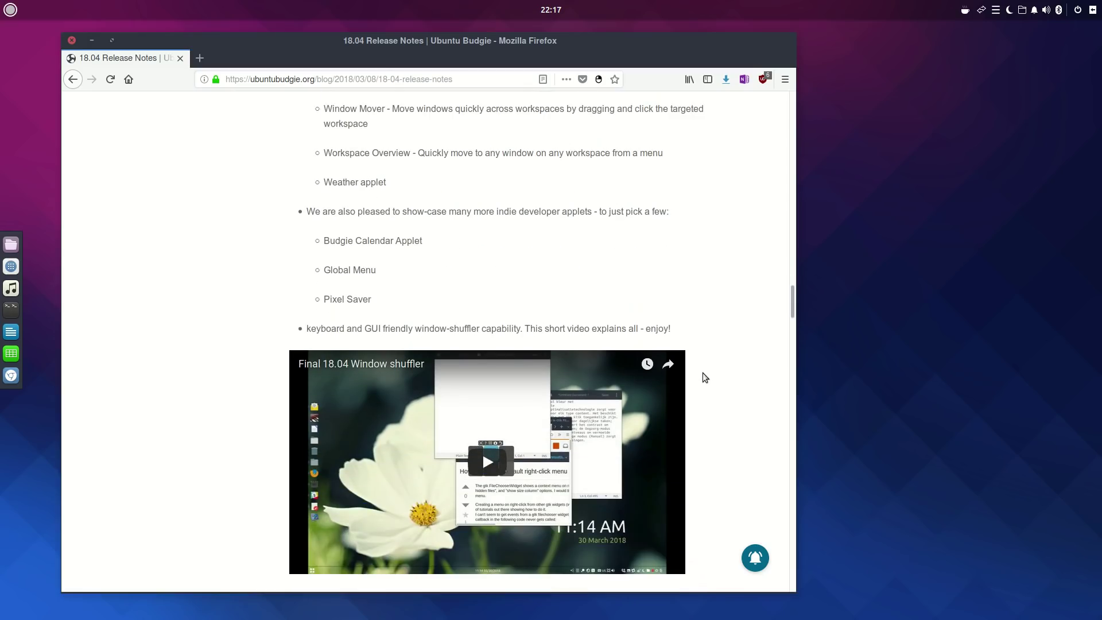
scroll(715, 370, down, 2)
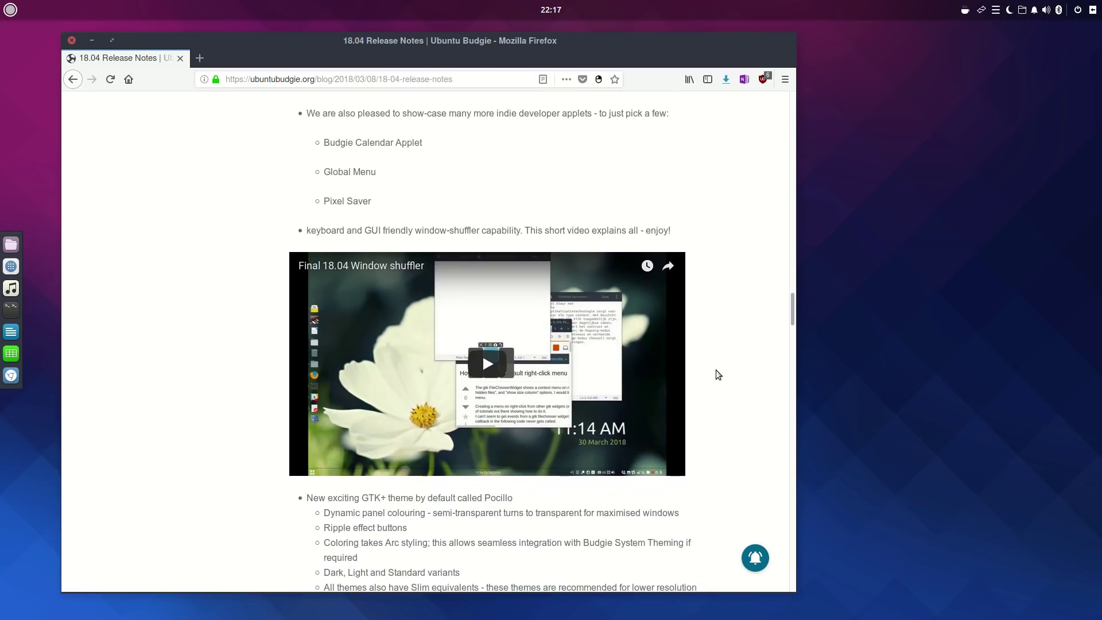
scroll(715, 370, down, 5)
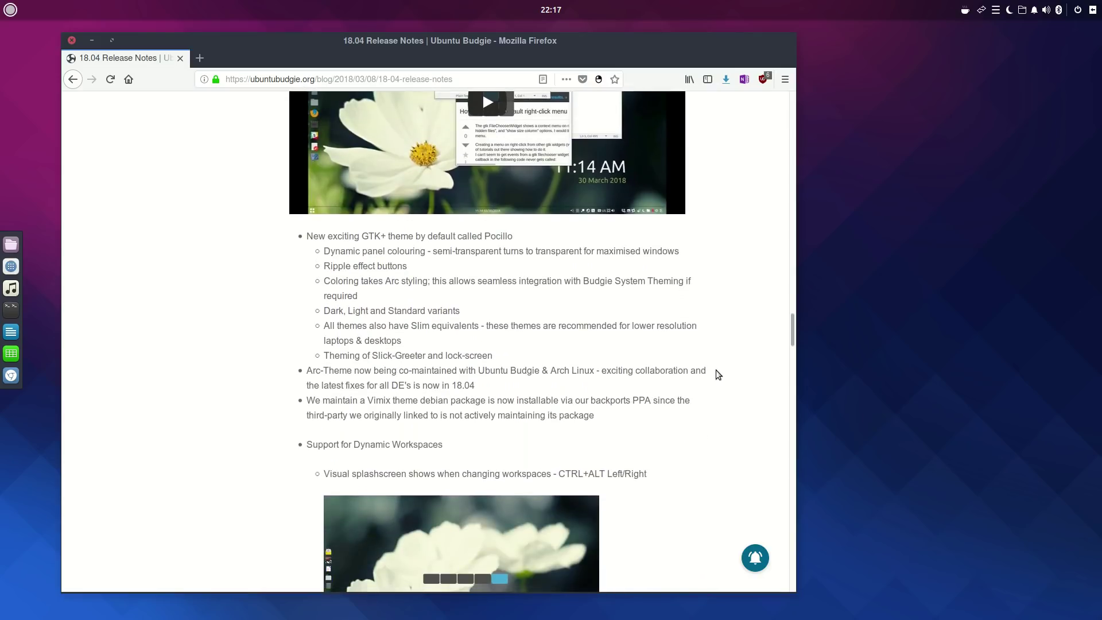
scroll(715, 375, down, 3)
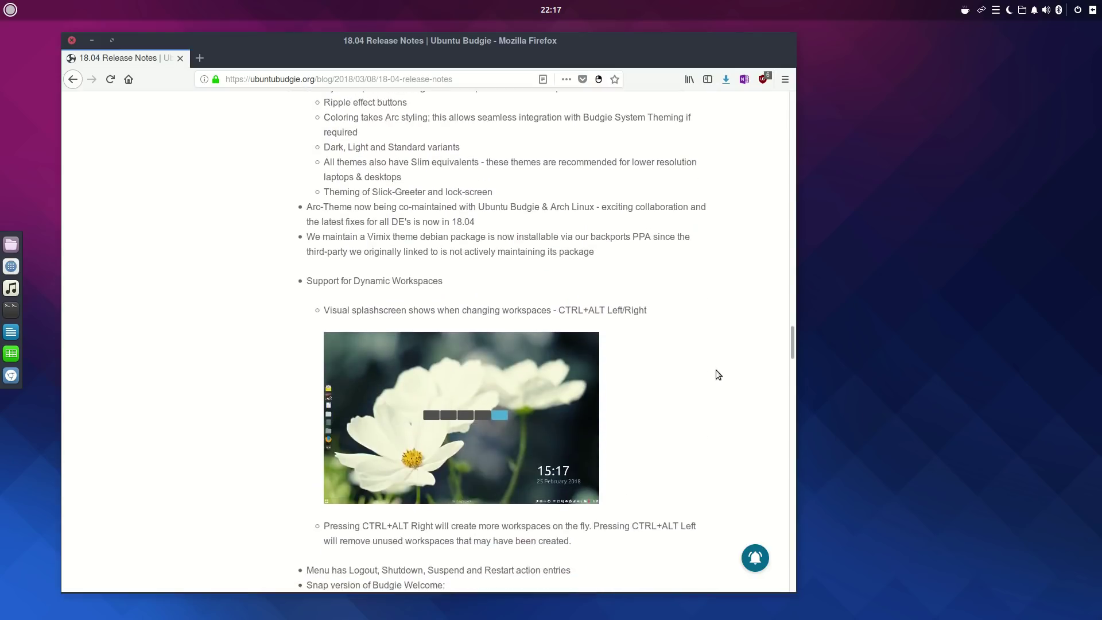
scroll(711, 363, down, 3)
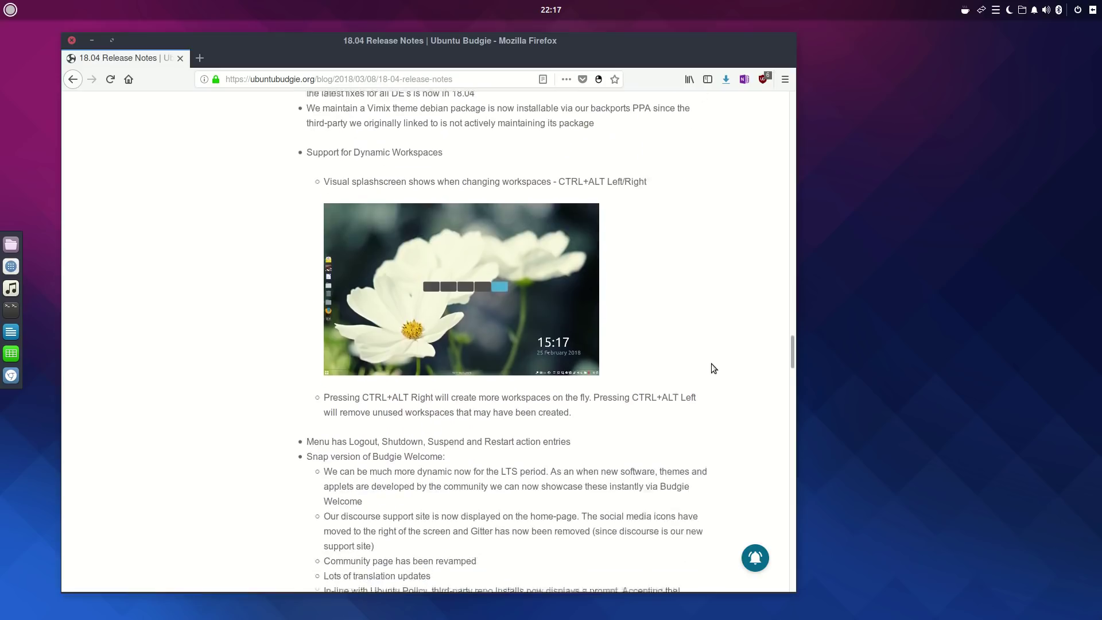
scroll(700, 343, down, 2)
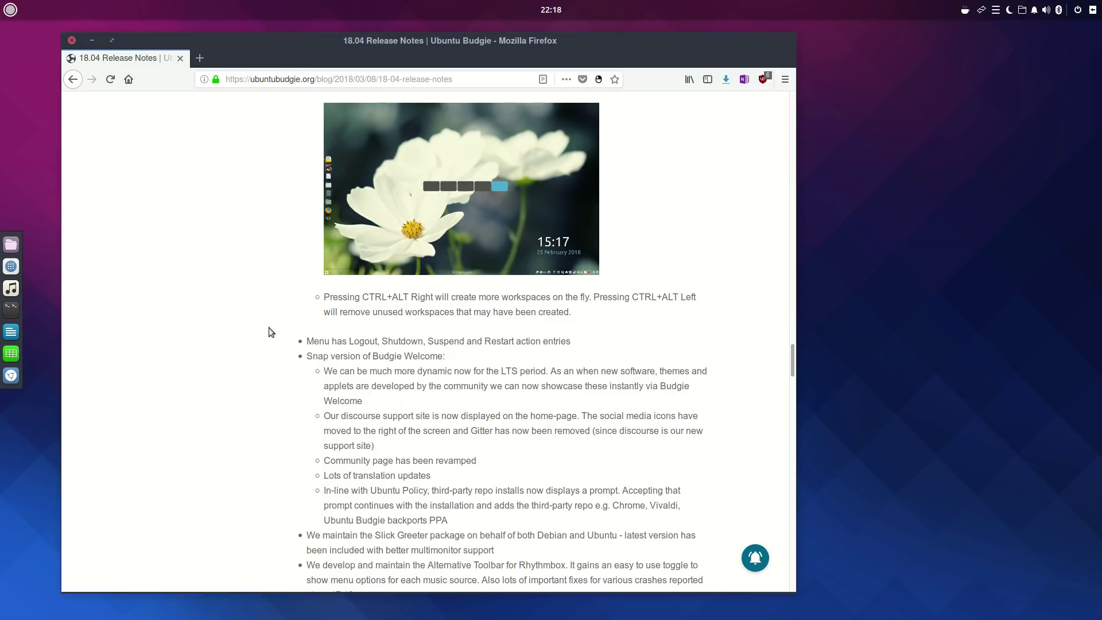
- Examine the release notes on the Budgie Welcome snap, Slick Greeter, the Rhythmbox Alternative Toolbar, community wallpapers and theme makeovers
scroll(259, 315, down, 4)
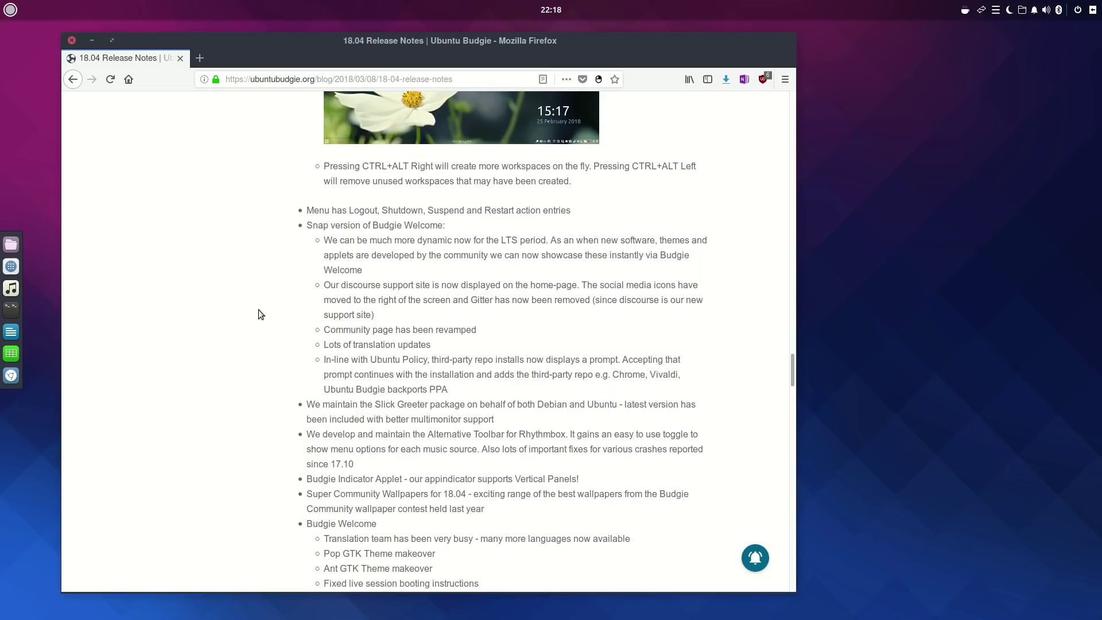
scroll(258, 314, down, 1)
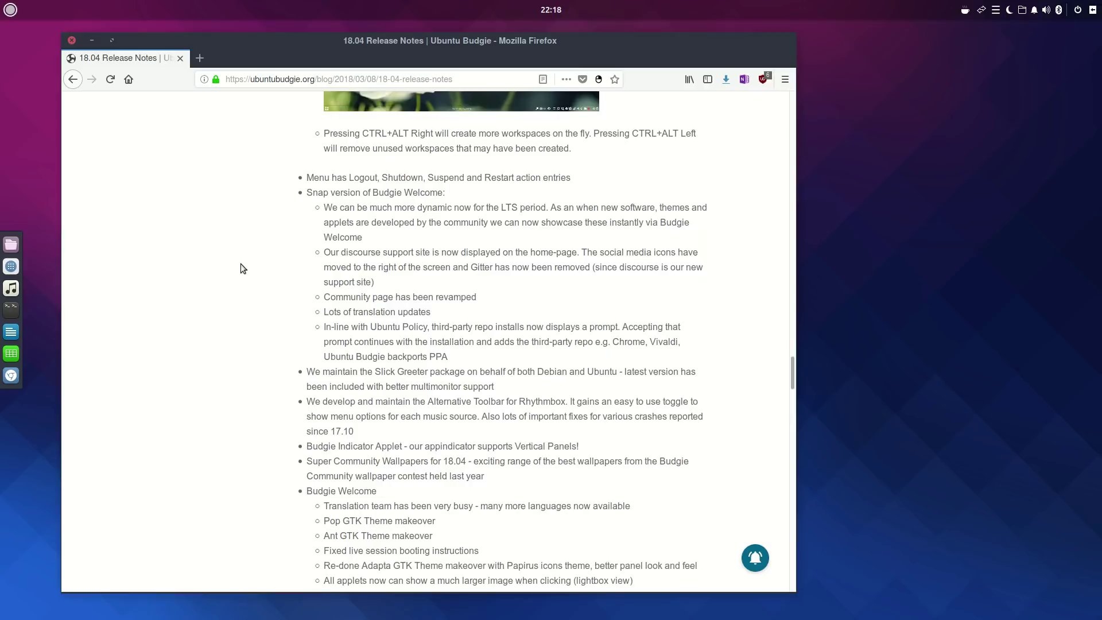
scroll(240, 263, down, 2)
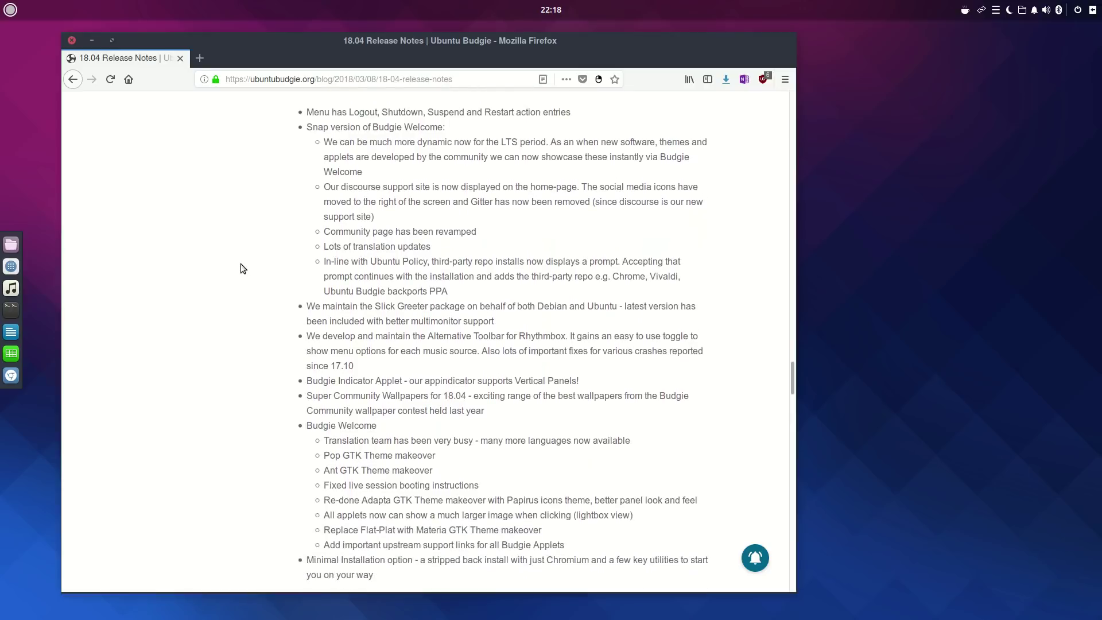
scroll(240, 264, down, 1)
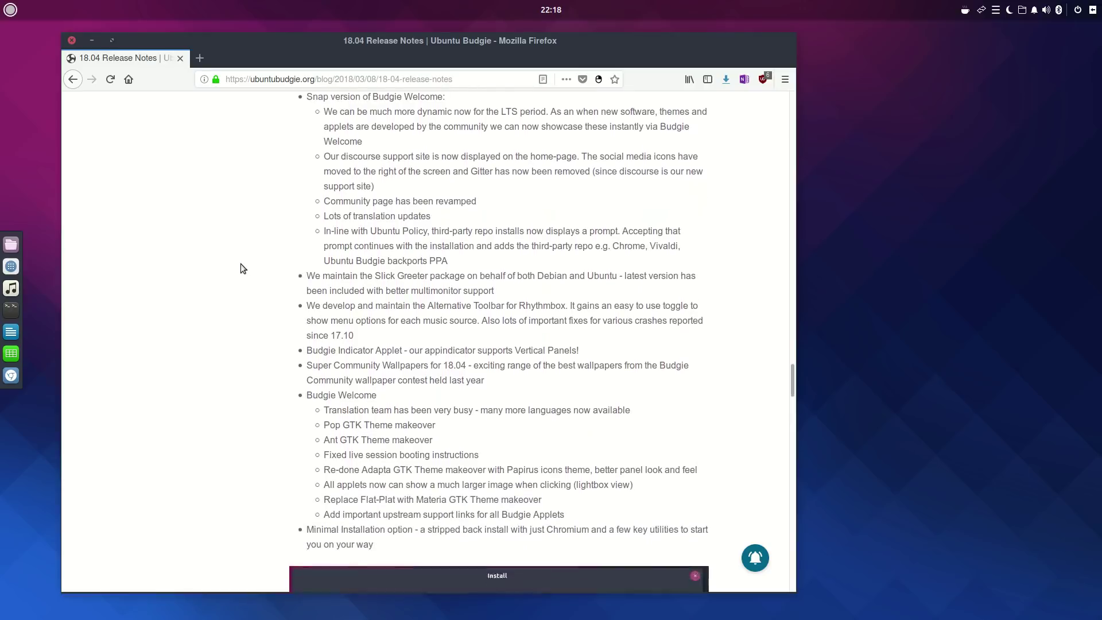
scroll(239, 264, up, 1)
scroll(240, 264, up, 1)
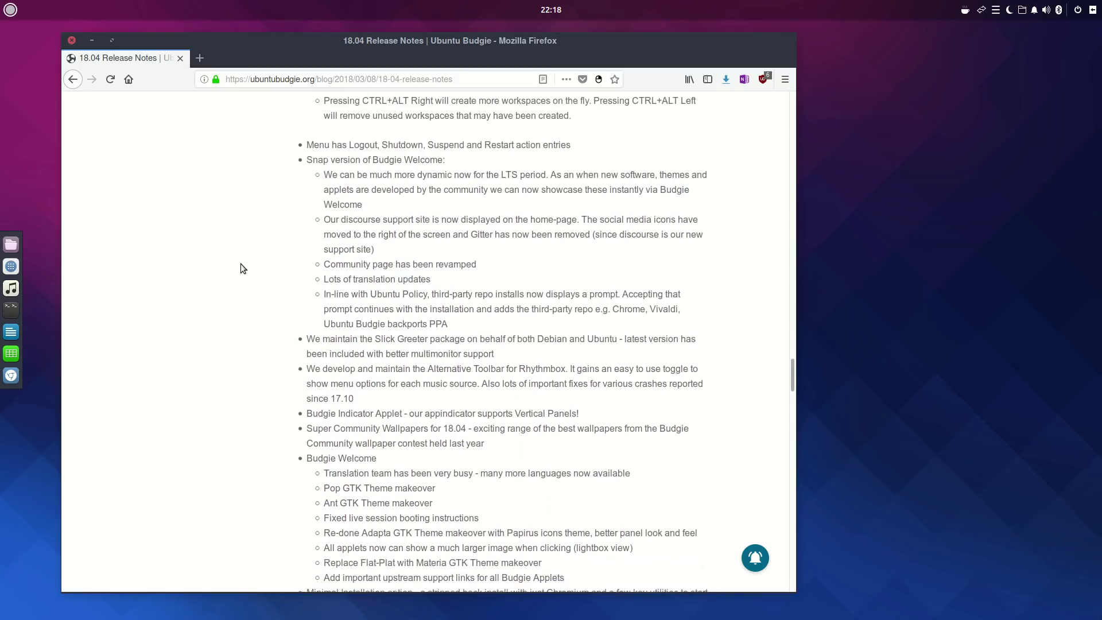
scroll(240, 264, down, 1)
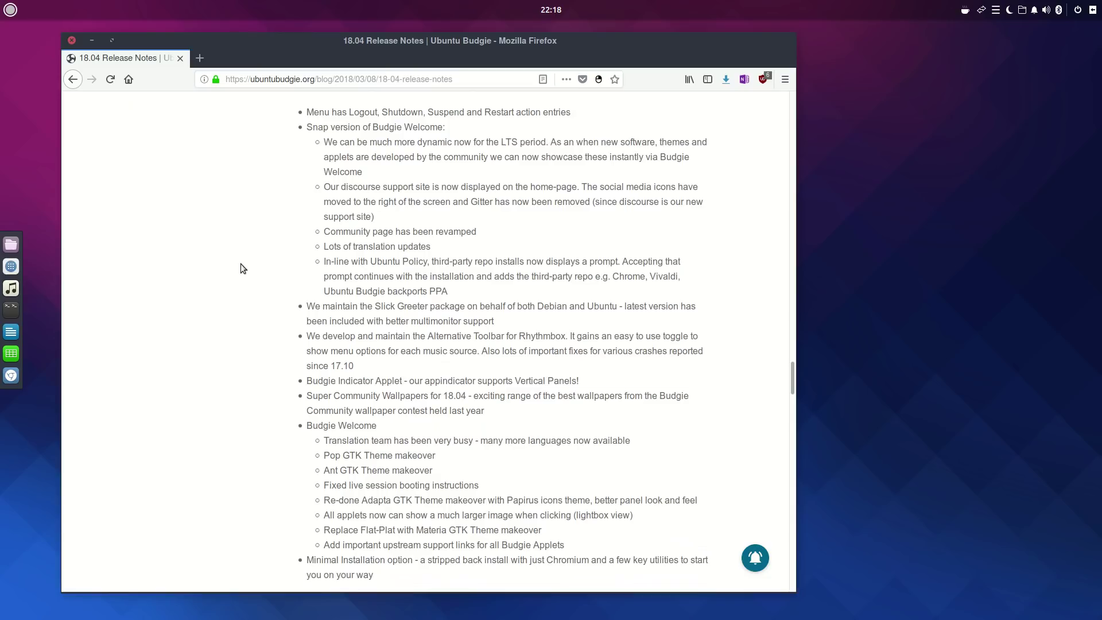
scroll(240, 263, down, 5)
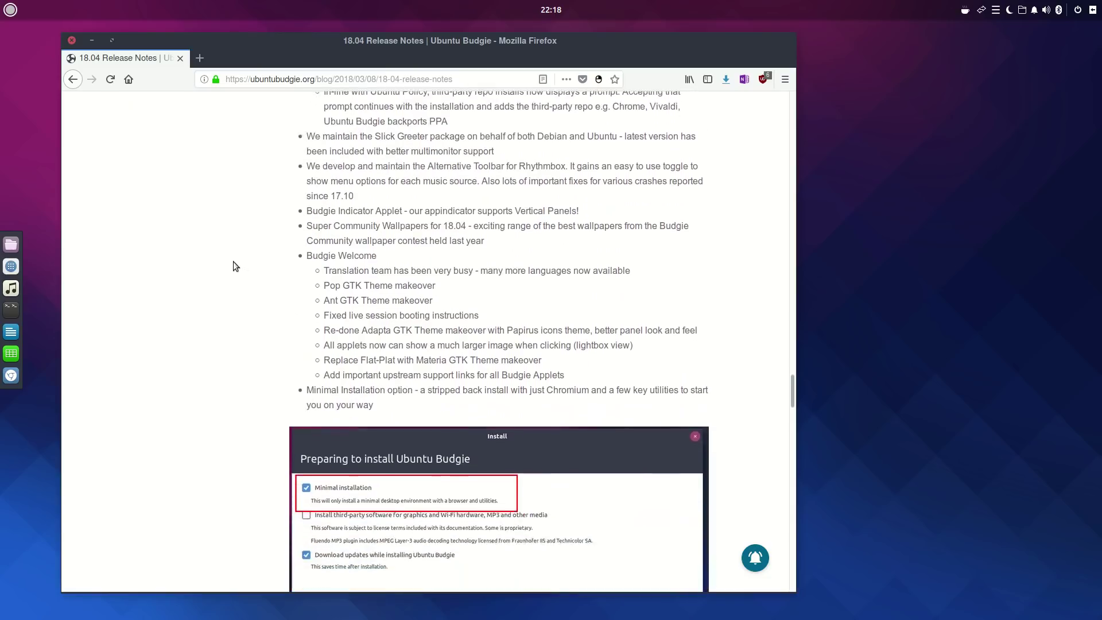
scroll(233, 260, up, 3)
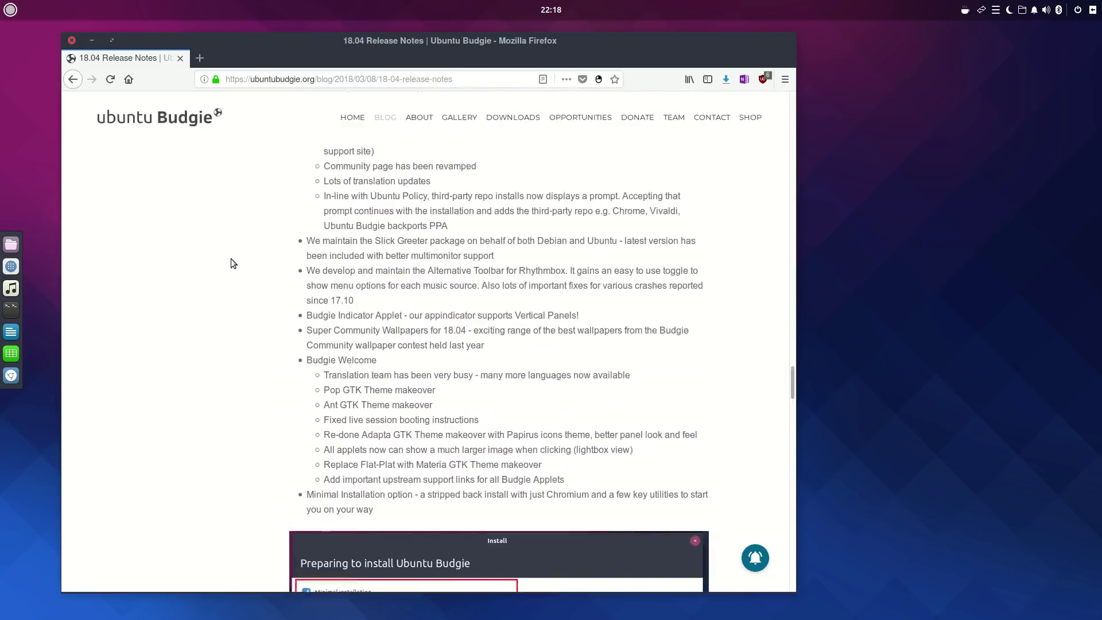
- Read the release notes from the minimal installation option through Ubuntu features, resolved and known issues to the upgrade instructions, and close Firefox
scroll(232, 261, down, 11)
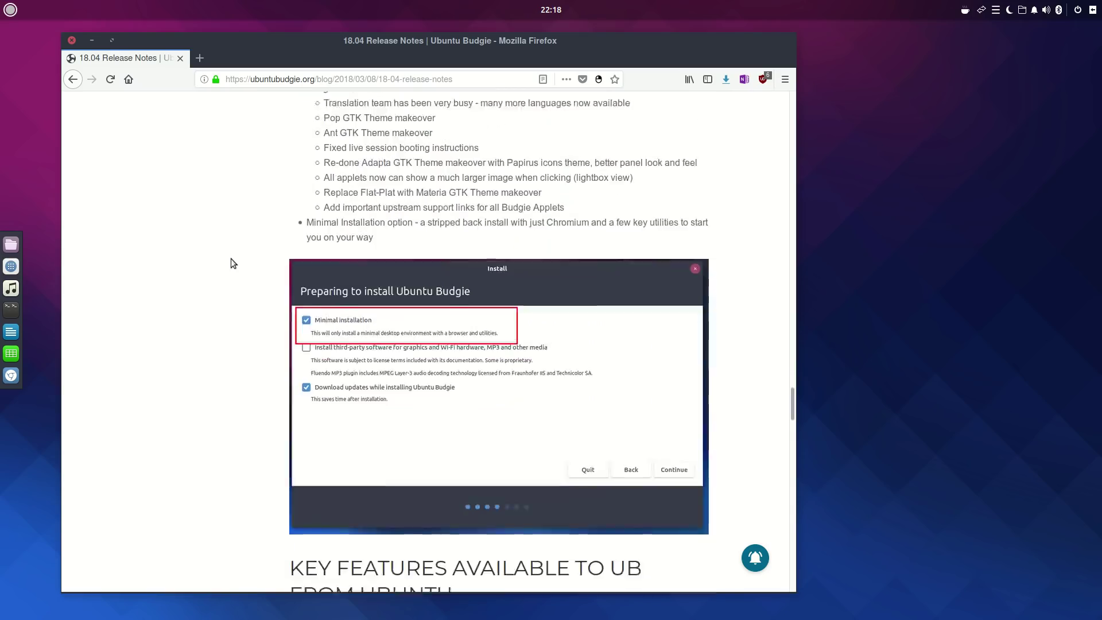
scroll(230, 258, down, 6)
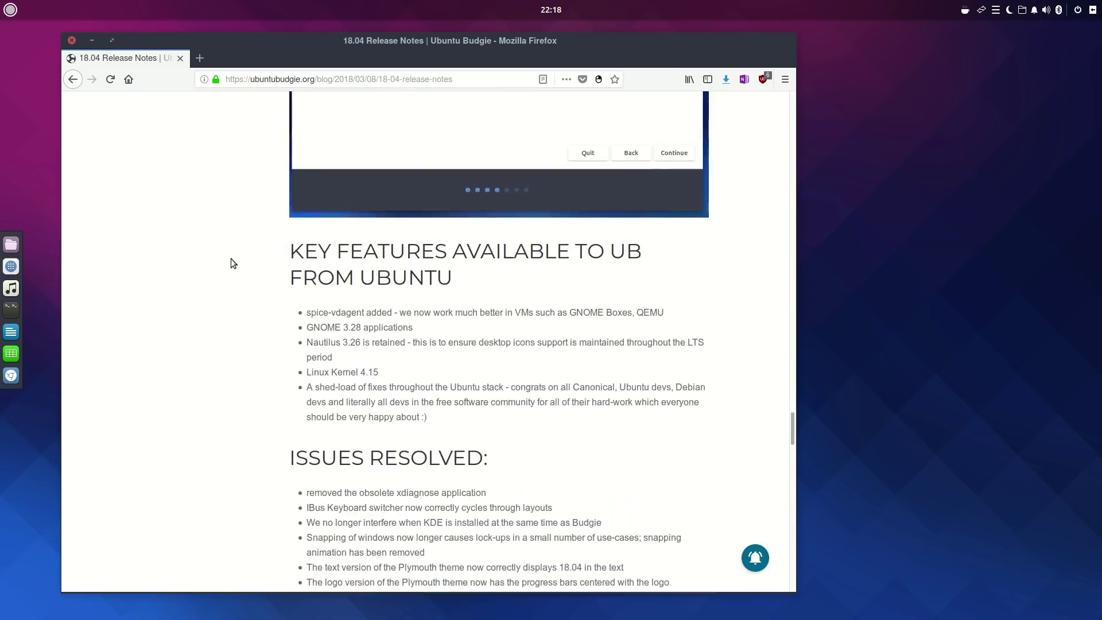
scroll(255, 298, down, 8)
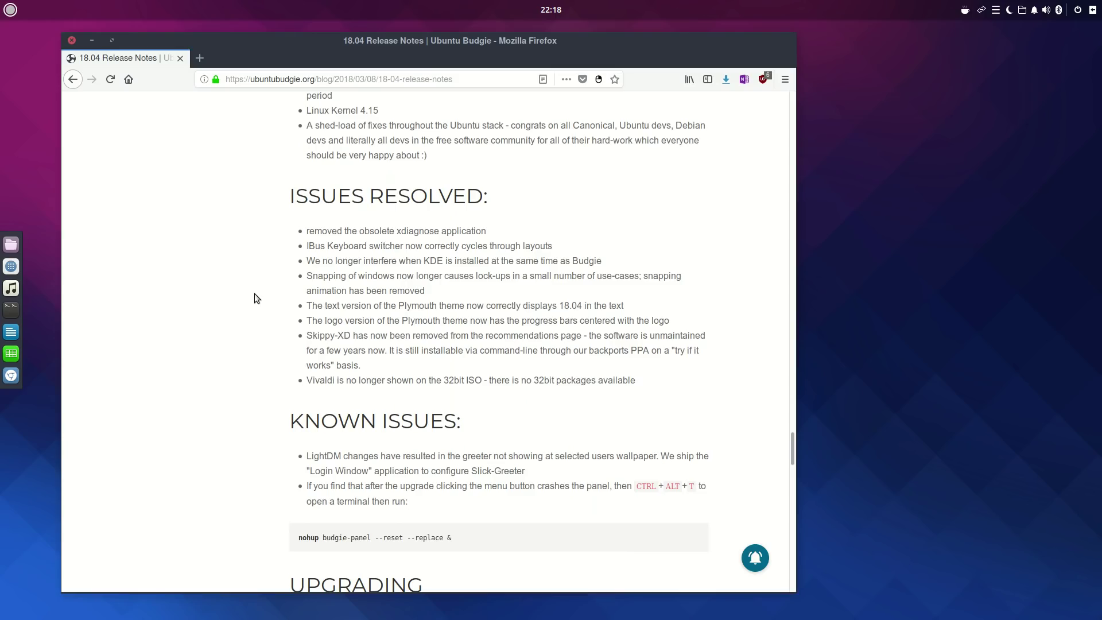
scroll(254, 294, down, 9)
scroll(255, 294, down, 4)
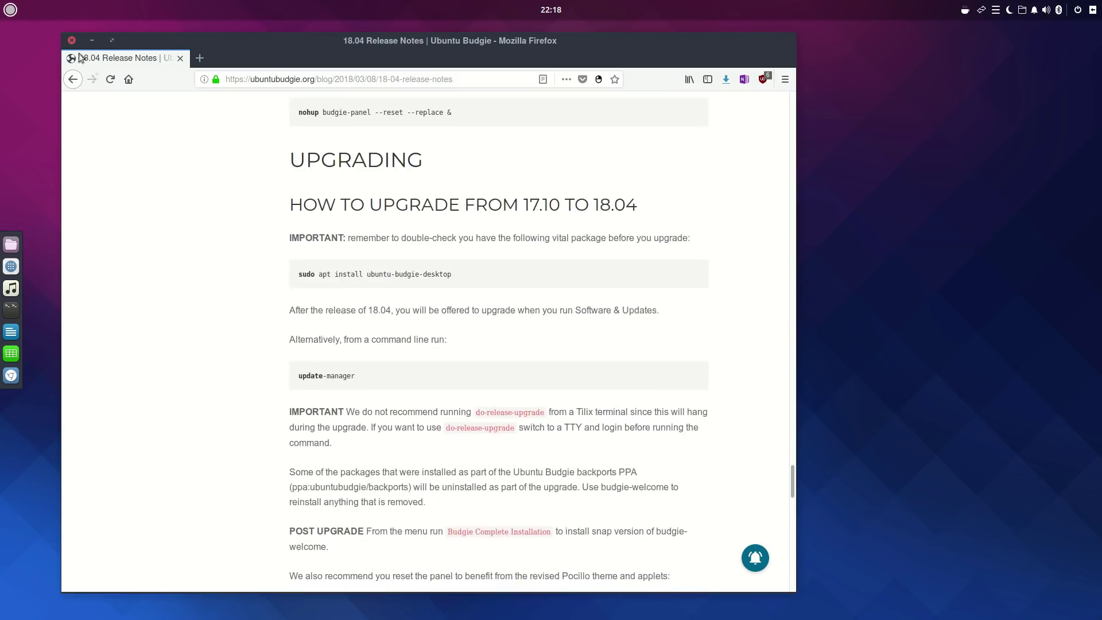
click(71, 40)
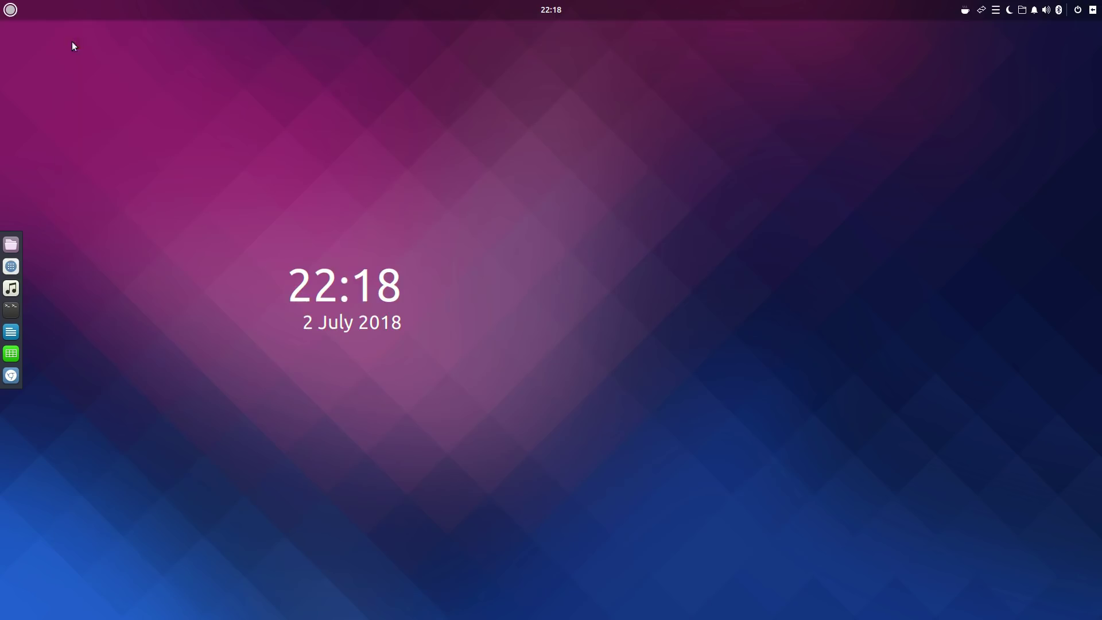
- Look through the applications listed in the Budgie menu categories from Accessories and Games to Office and Sound & Video
click(11, 12)
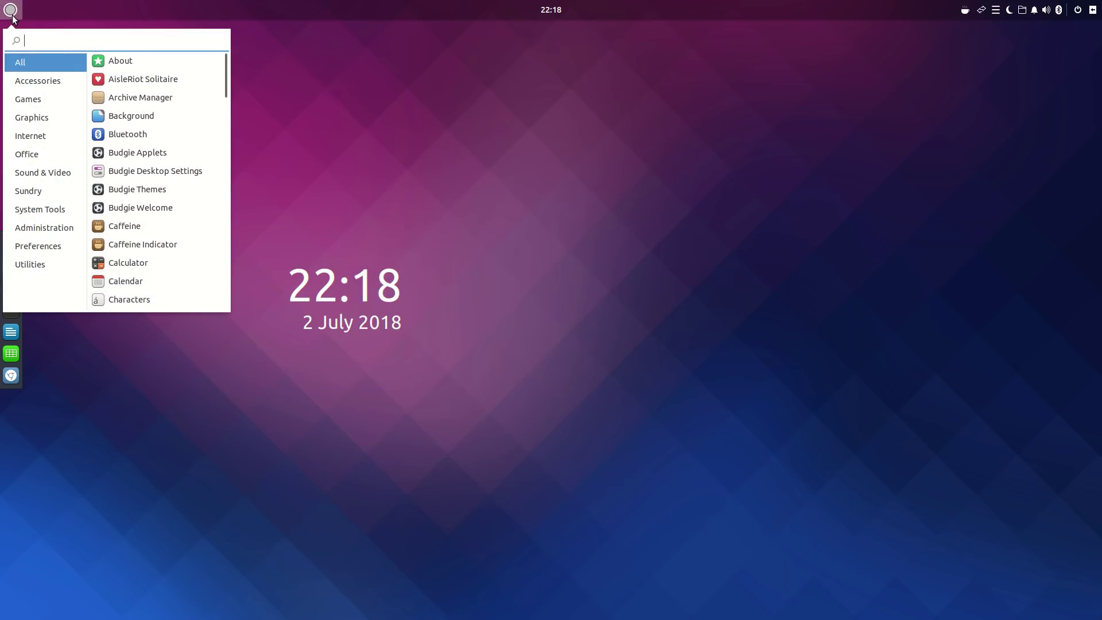
click(37, 81)
click(43, 96)
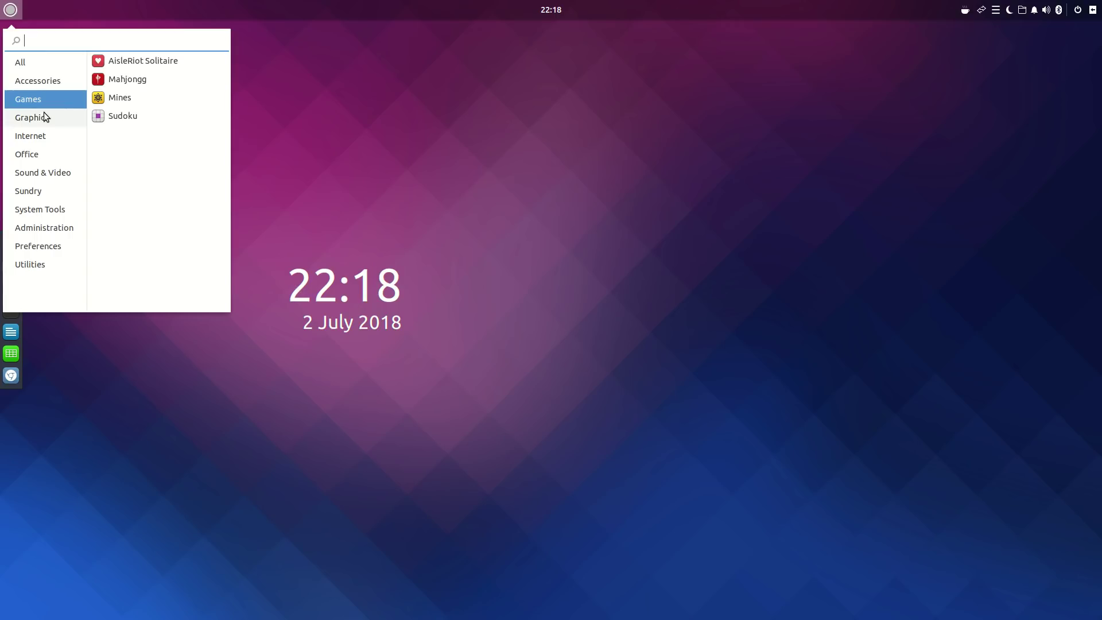
click(45, 117)
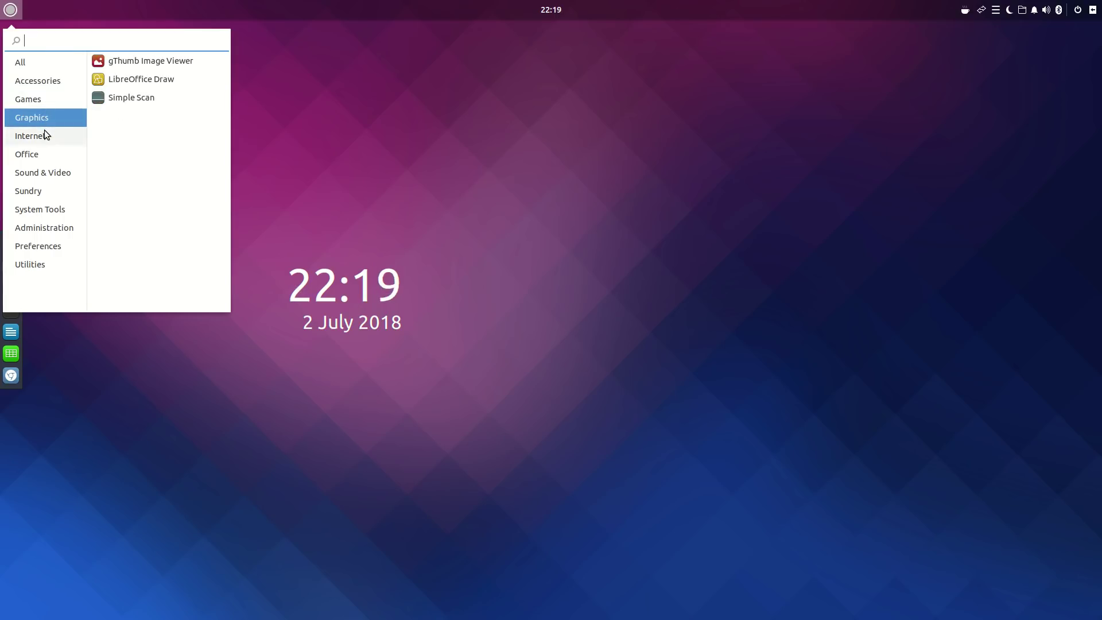
click(45, 136)
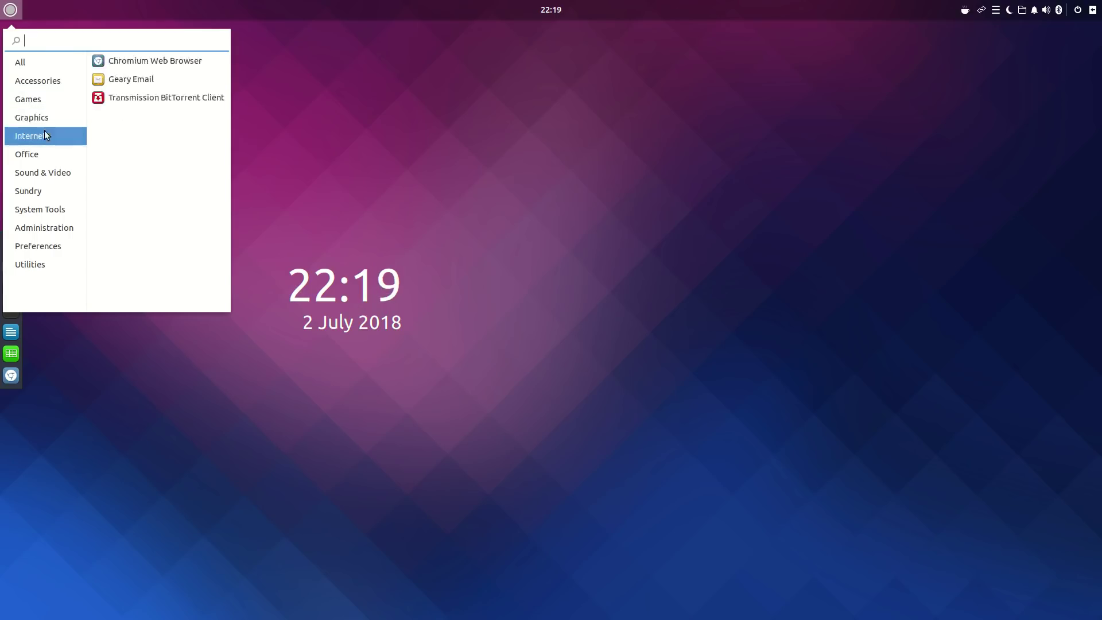
click(52, 160)
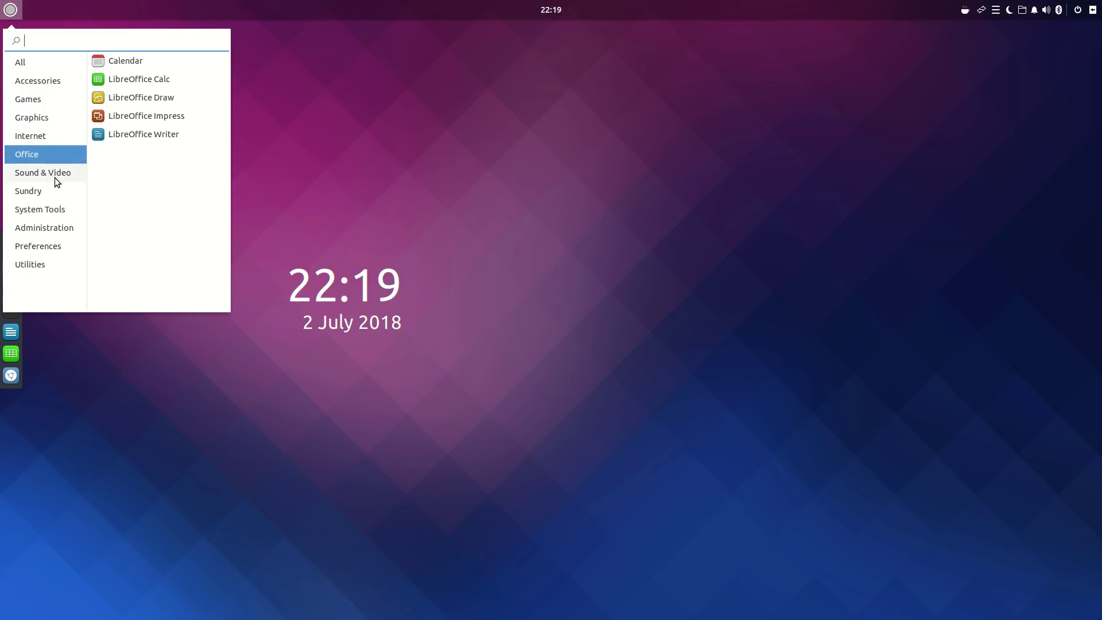
click(52, 177)
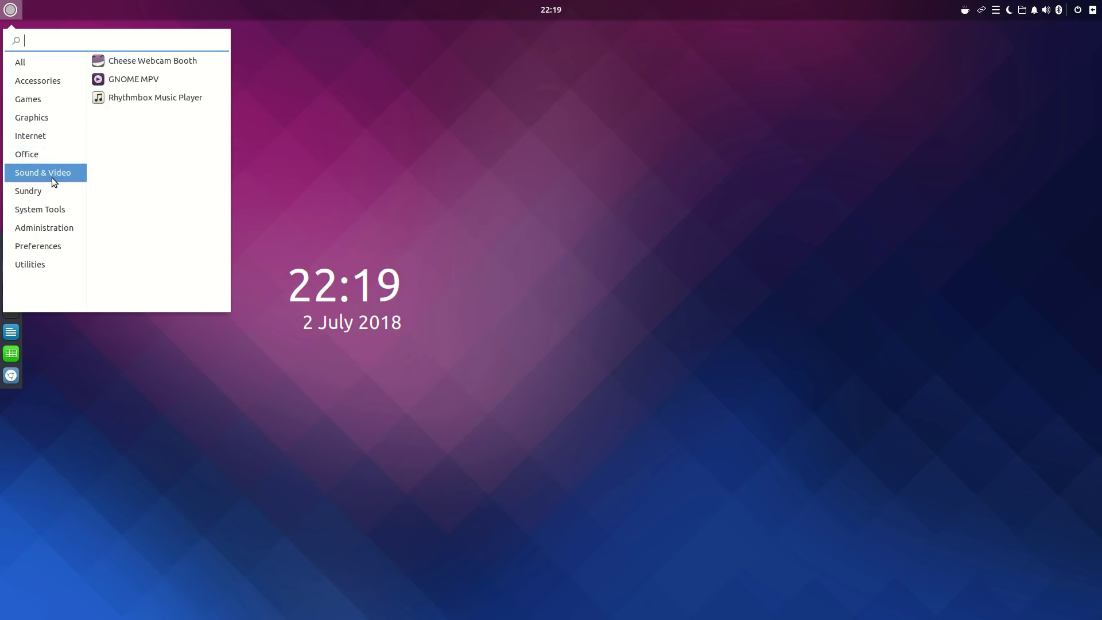
- Review the Sundry, System Tools, Administration, Preferences and Utilities categories of the application menu, and close the menu
click(56, 191)
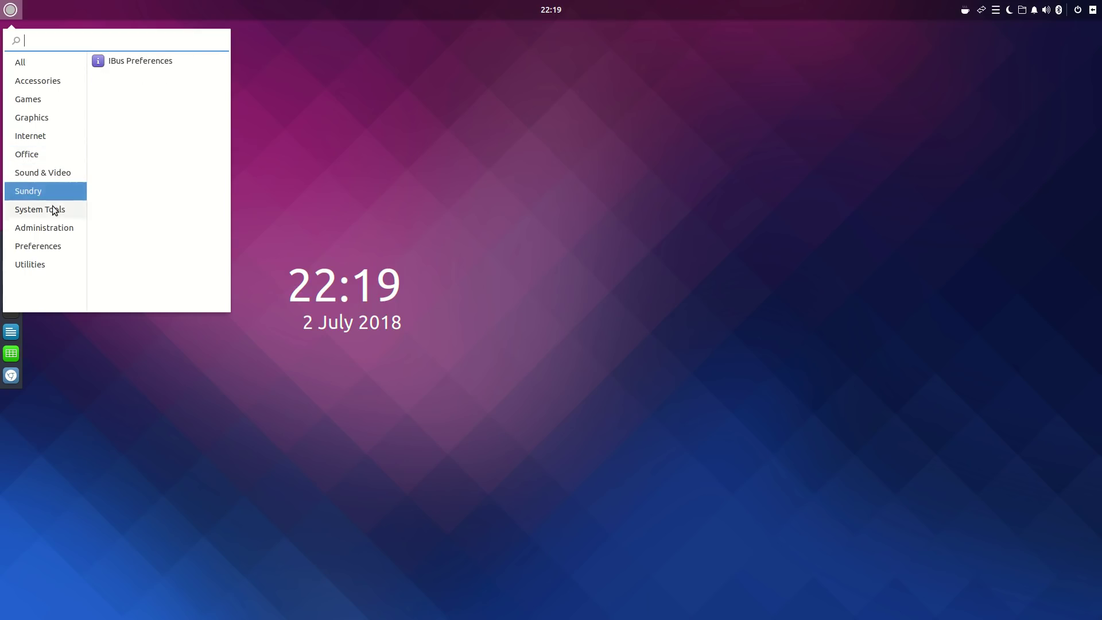
click(53, 210)
click(57, 227)
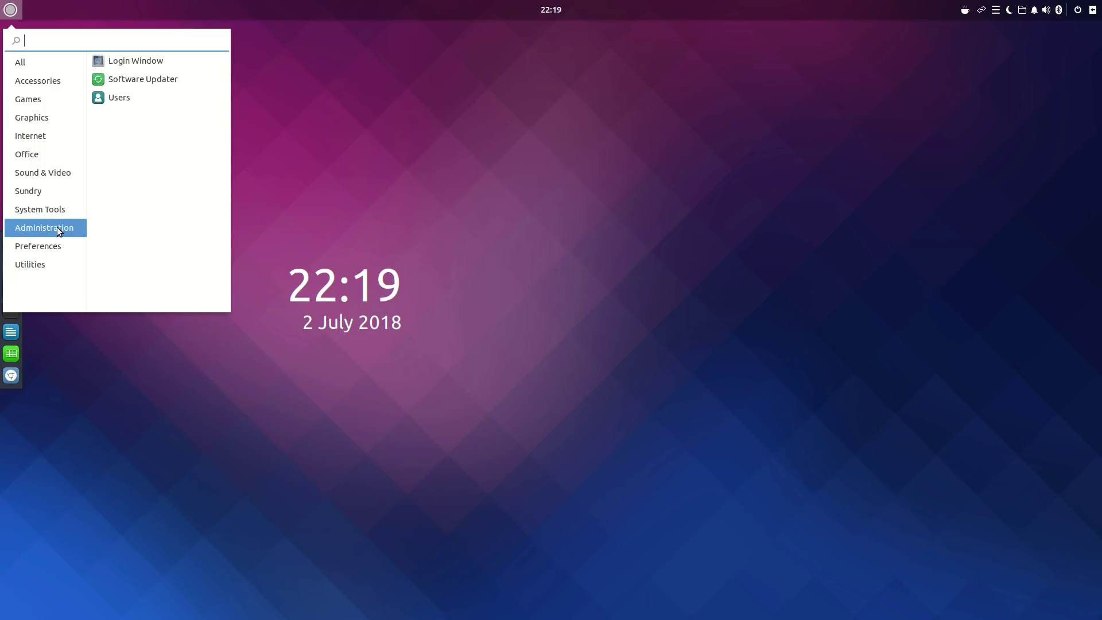
click(50, 246)
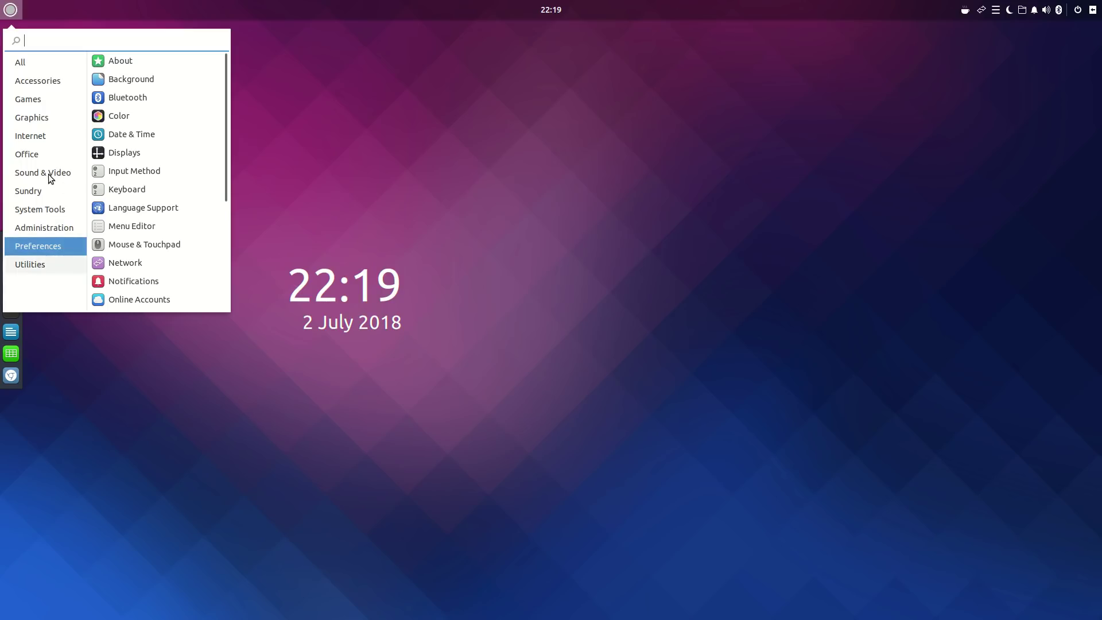
key(Down)
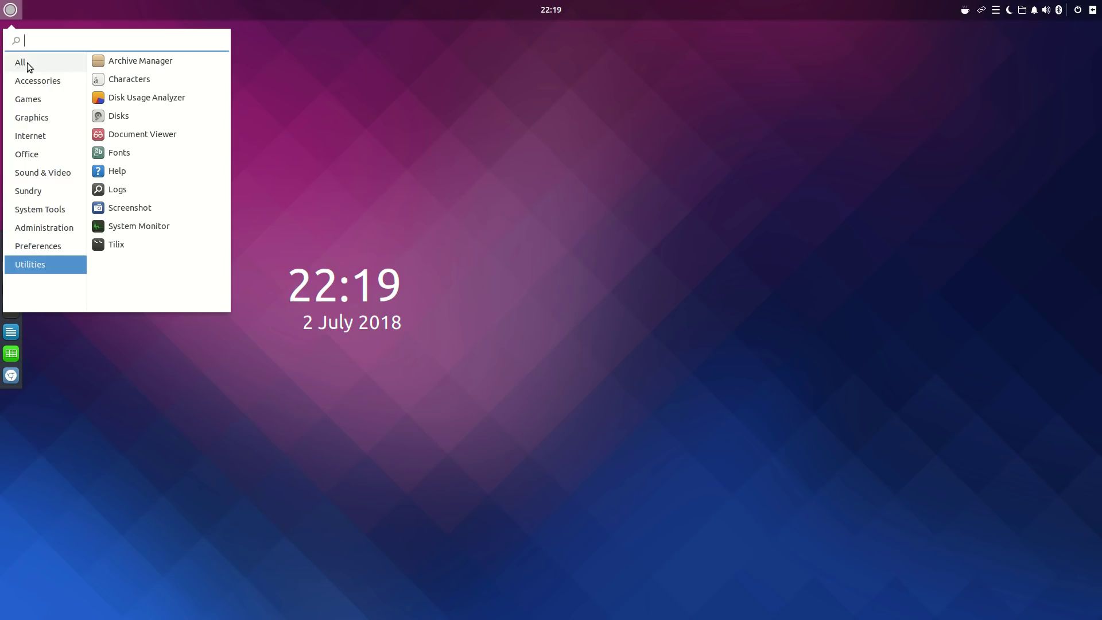
click(11, 10)
- Open the file manager at the Home folder, reposition its window slightly higher, and launch the Tilix terminal
click(11, 244)
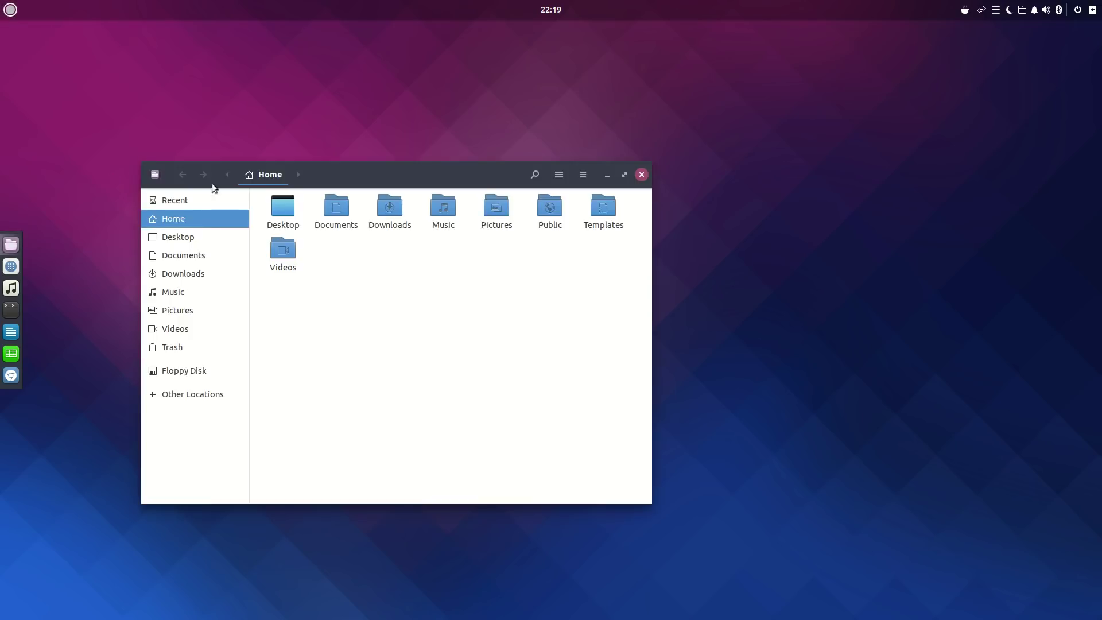
drag(377, 178, 363, 157)
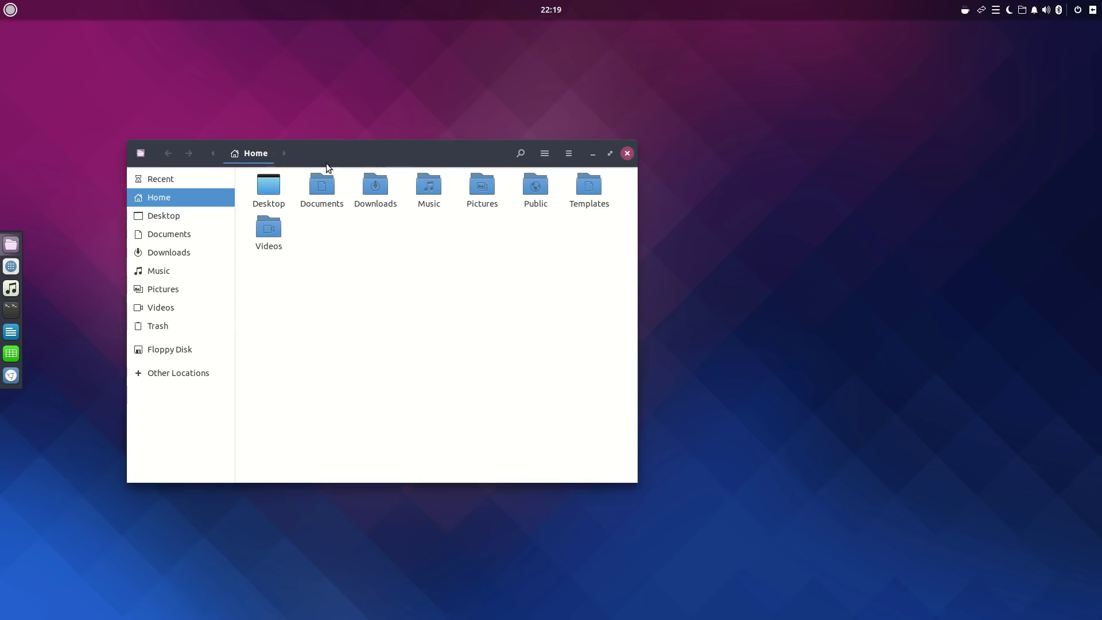
drag(312, 155, 322, 156)
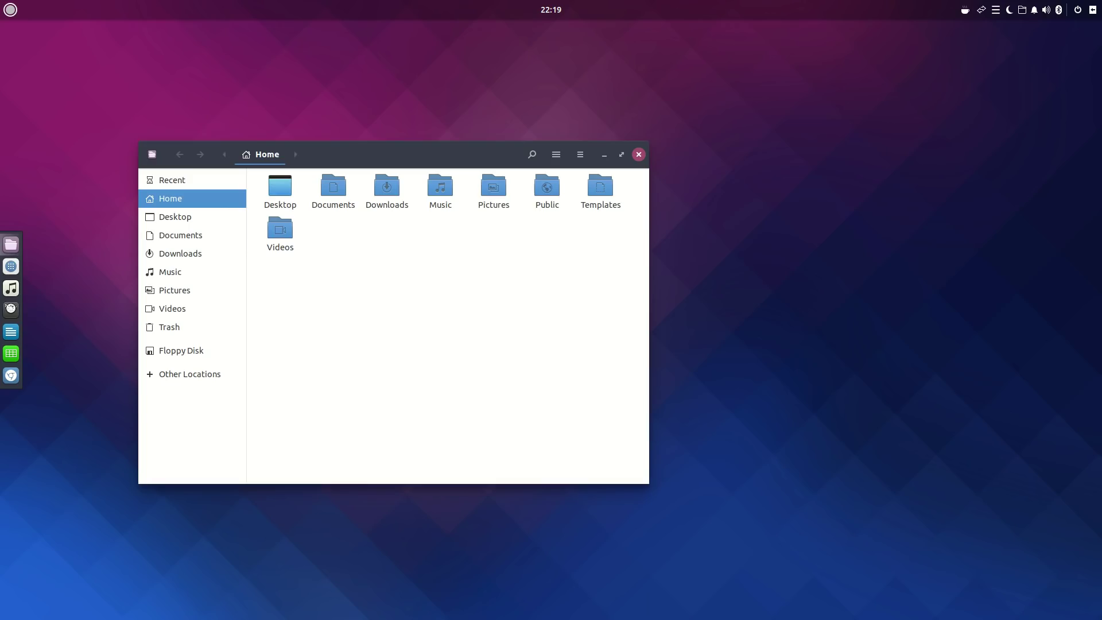
click(17, 306)
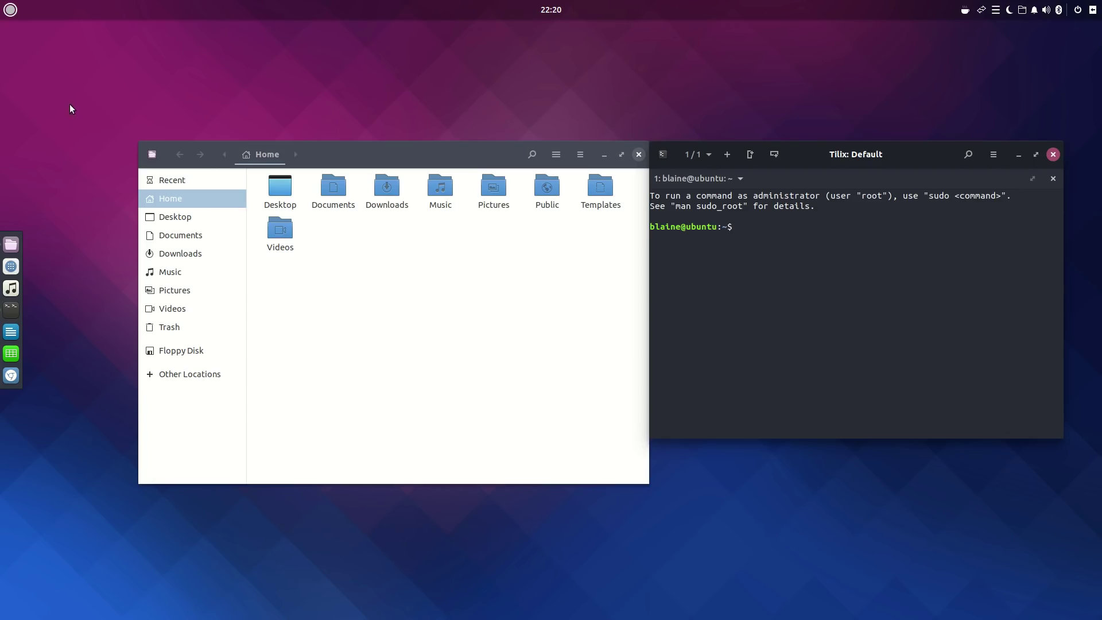
- Revisit the application menu's System Tools, Sundry, Sound & Video, Administration, Preferences and Utilities categories, and dismiss the menu
click(11, 13)
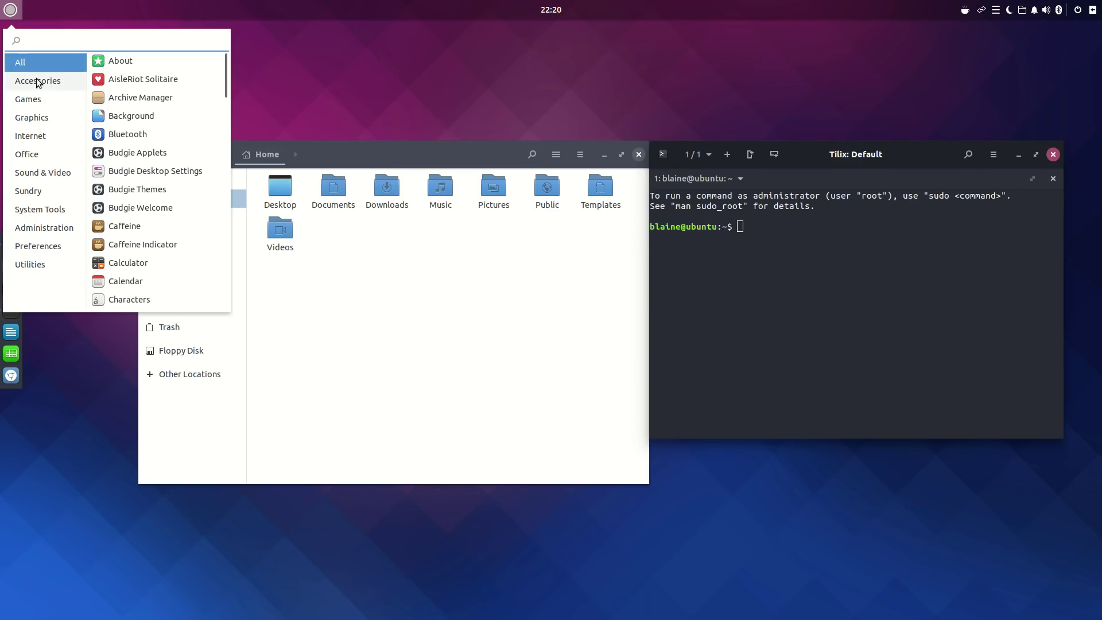
click(54, 212)
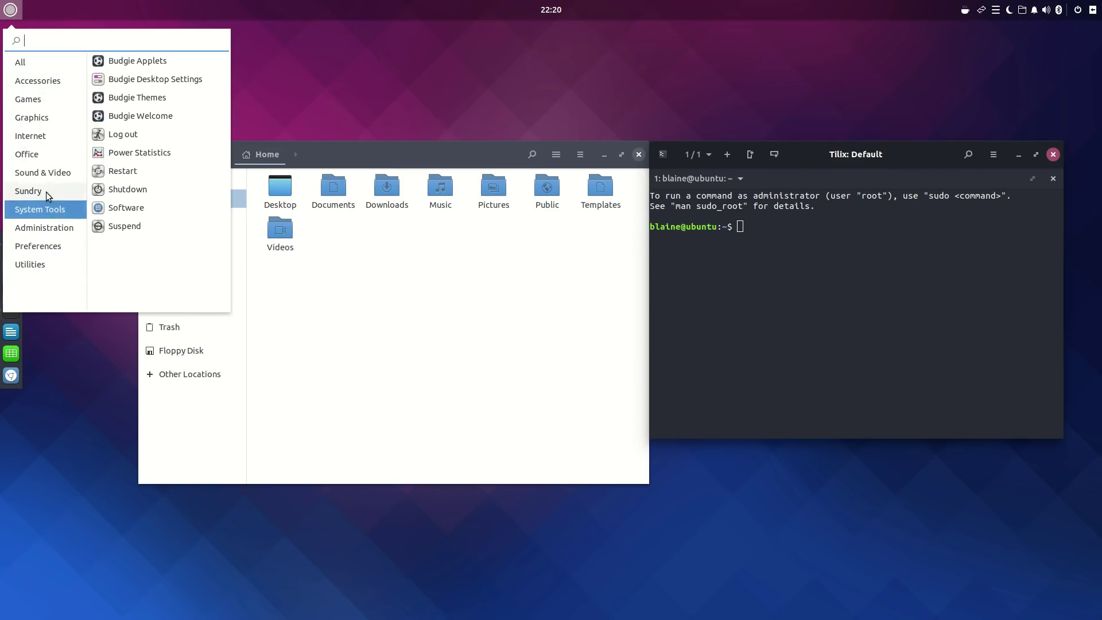
click(46, 192)
click(46, 171)
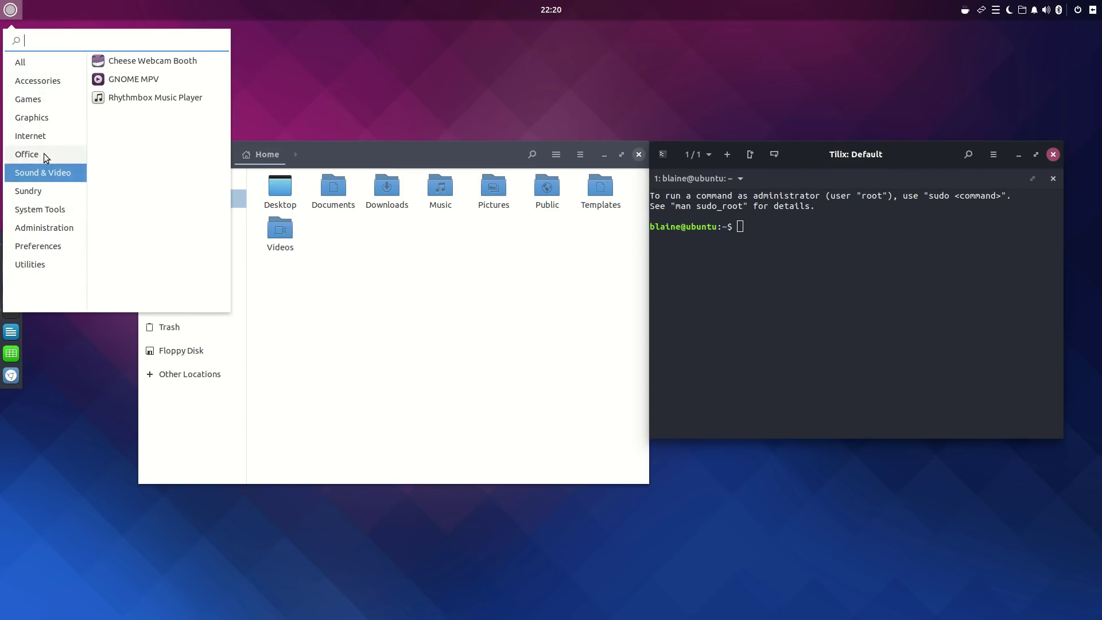
click(43, 231)
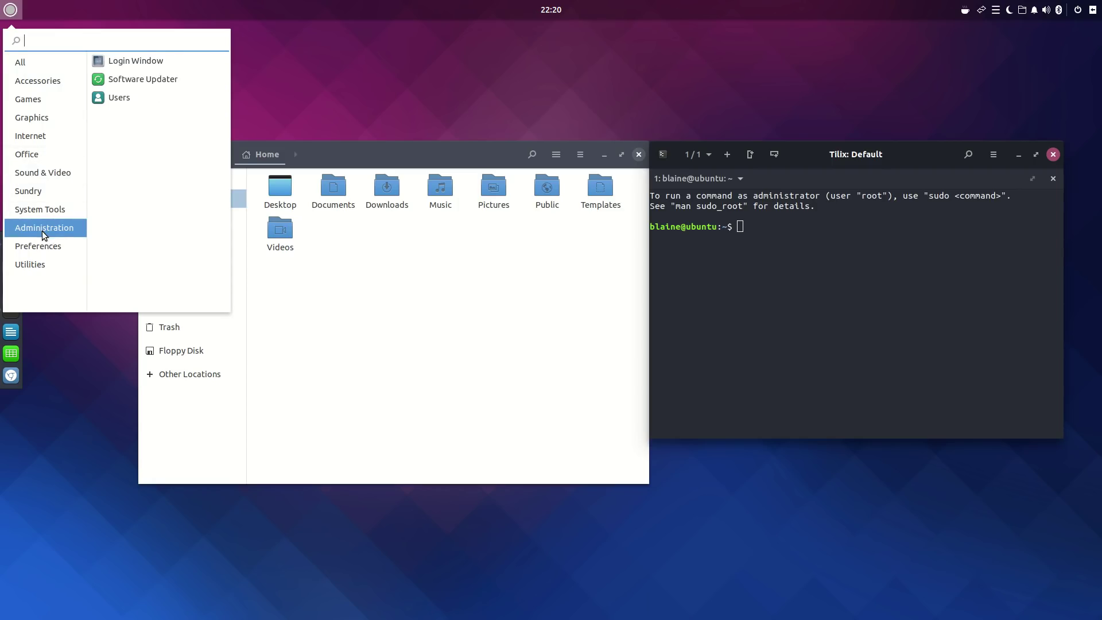
click(44, 246)
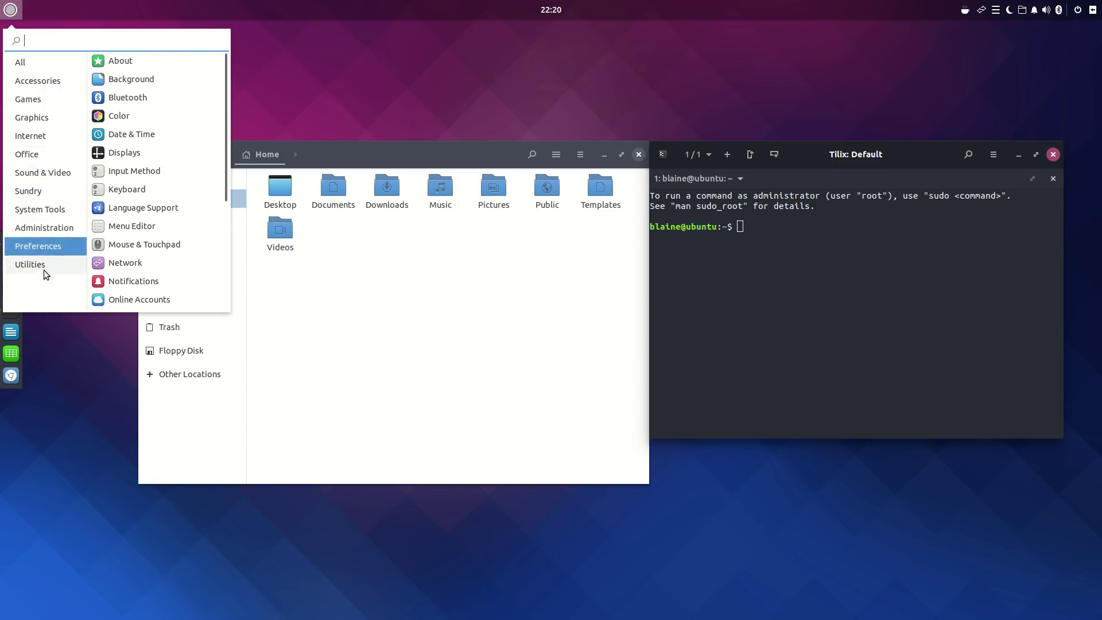
click(43, 264)
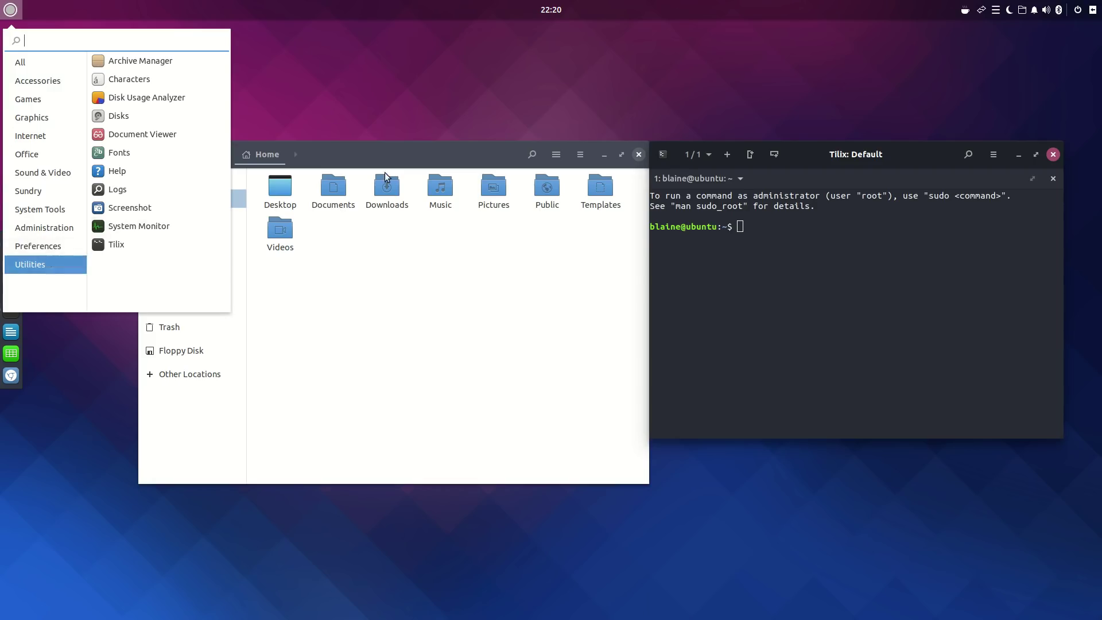
key(Escape)
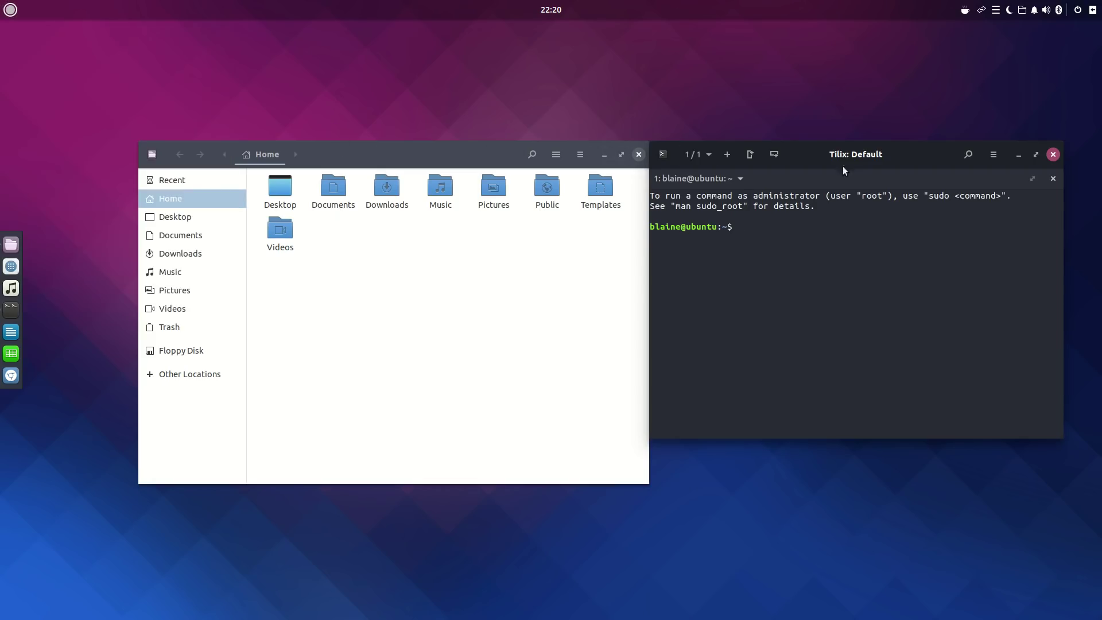
- Close the file manager window and reposition the Tilix terminal in the upper middle of the desktop
drag(863, 150, 796, 54)
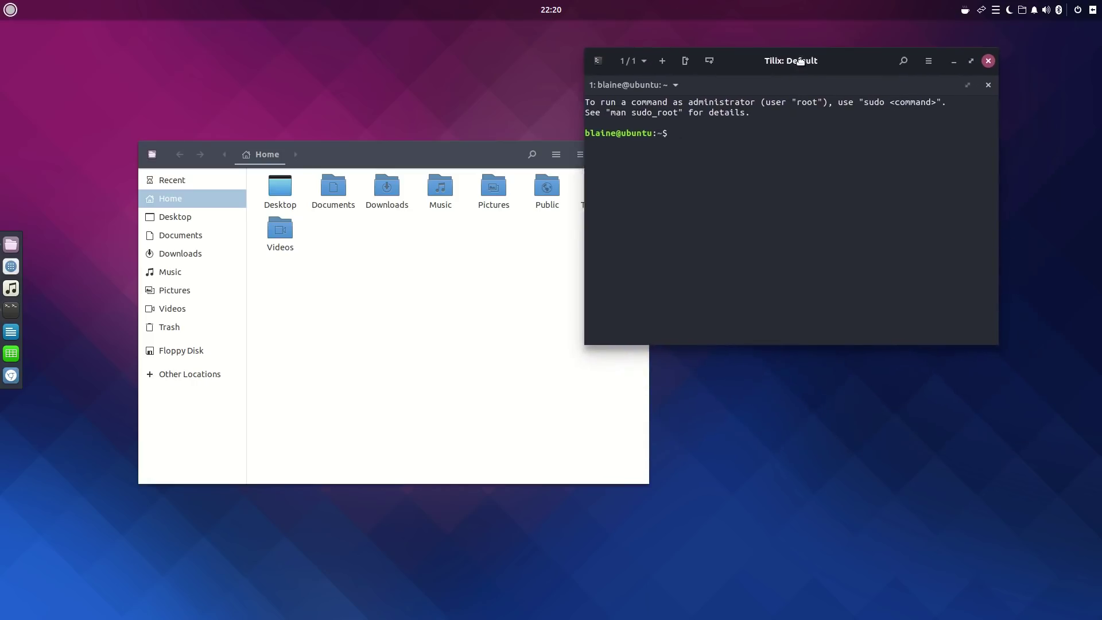
click(473, 150)
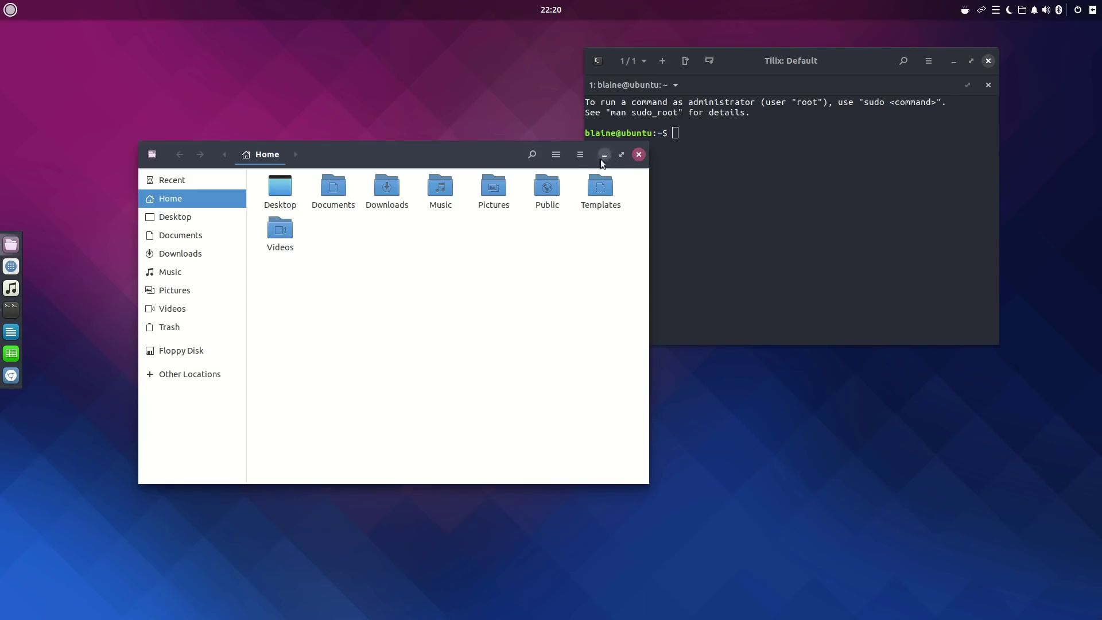
click(640, 156)
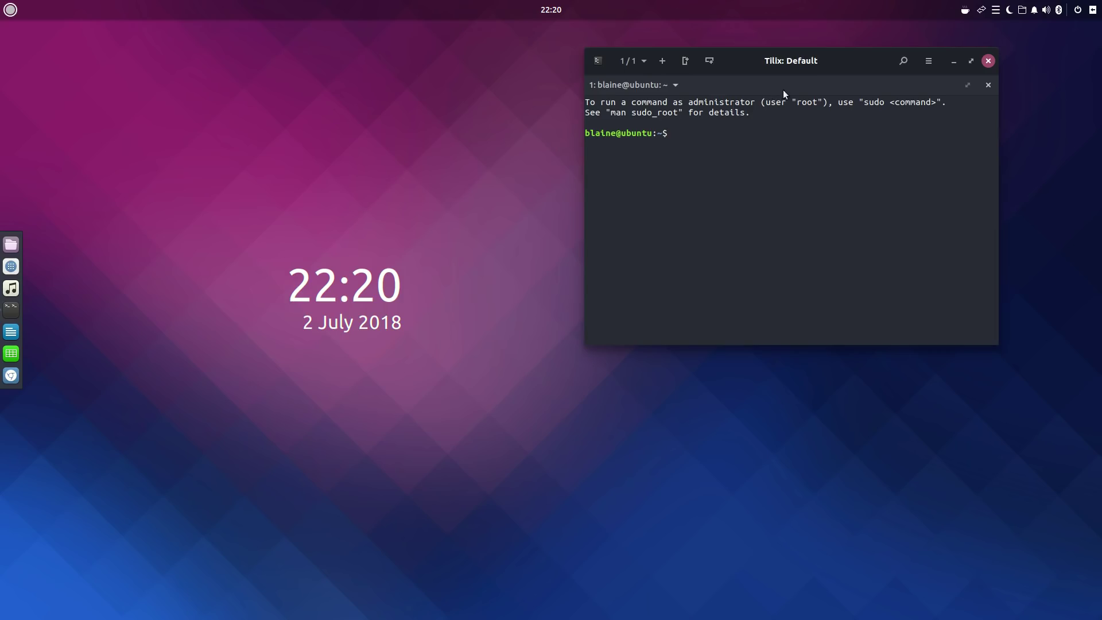
drag(835, 61, 732, 80)
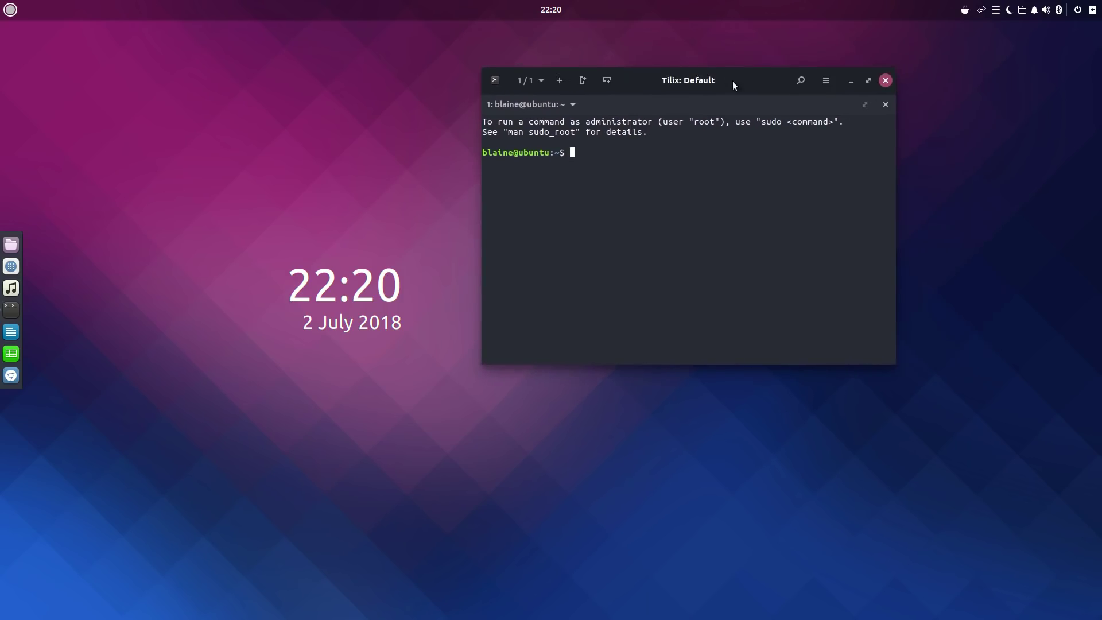
- Go through the application menu's Accessories, Games, Graphics, Internet, Office and Sound & Video categories again, and close the menu
click(10, 10)
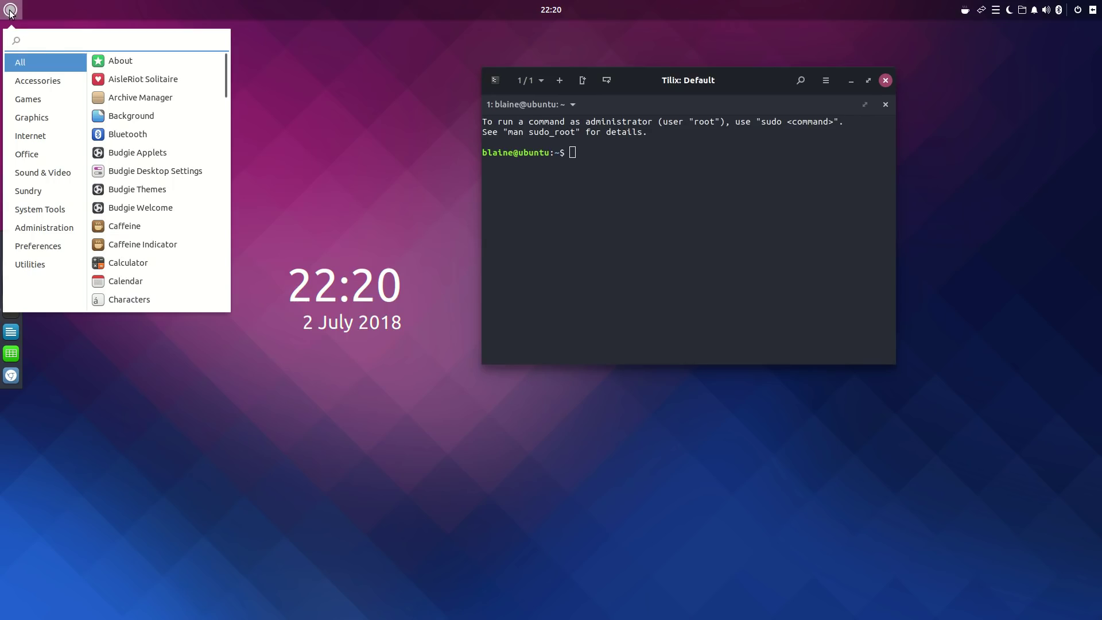
click(46, 87)
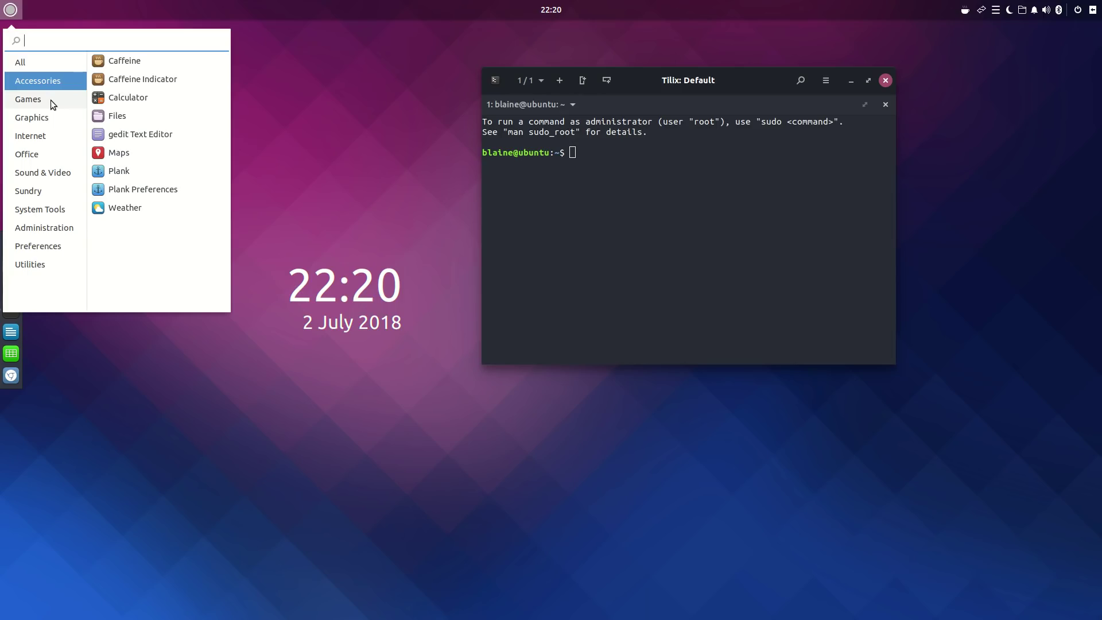
click(51, 100)
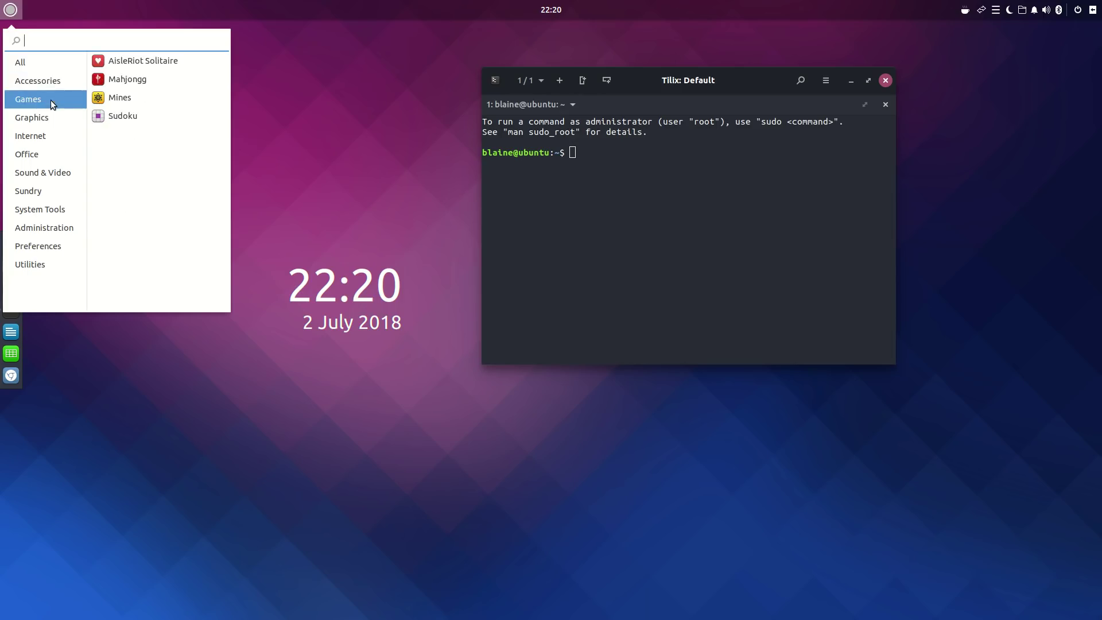
click(47, 126)
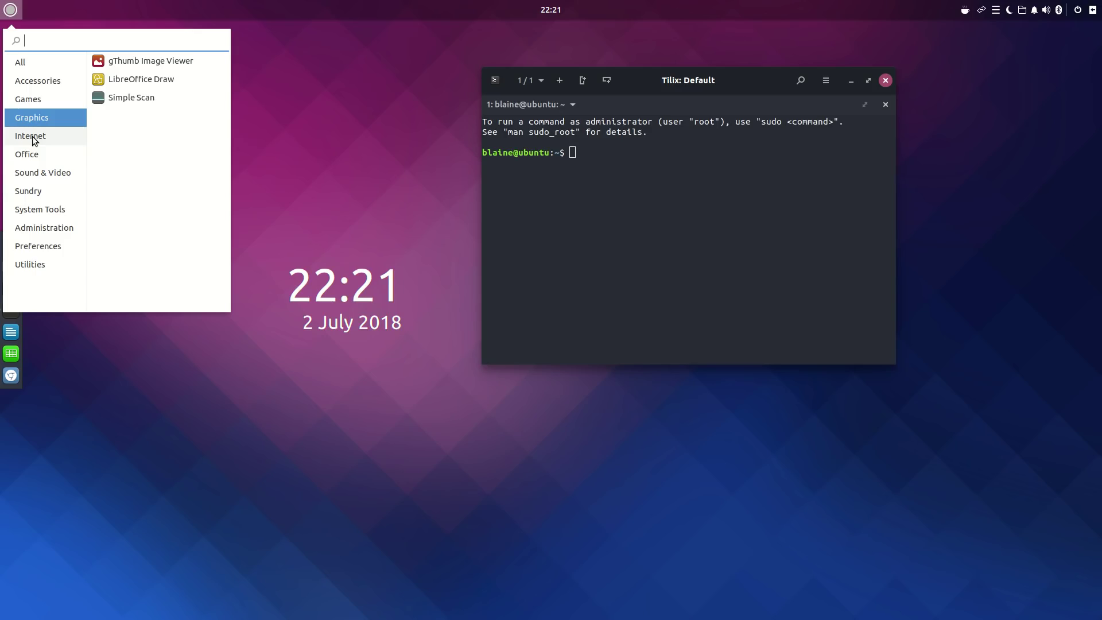
click(34, 138)
click(39, 150)
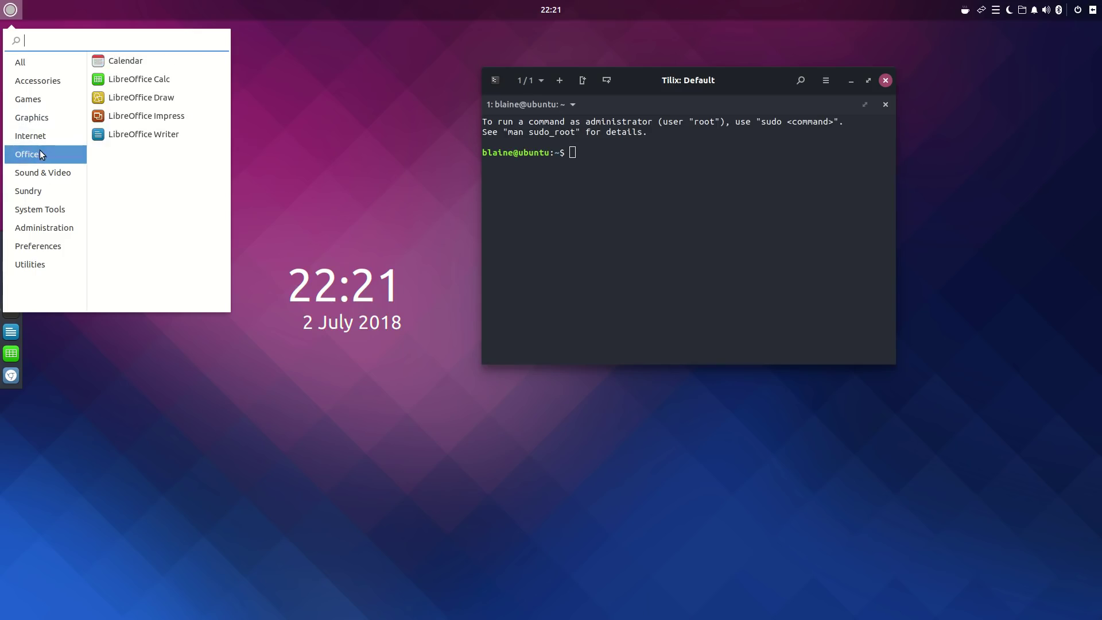
click(45, 172)
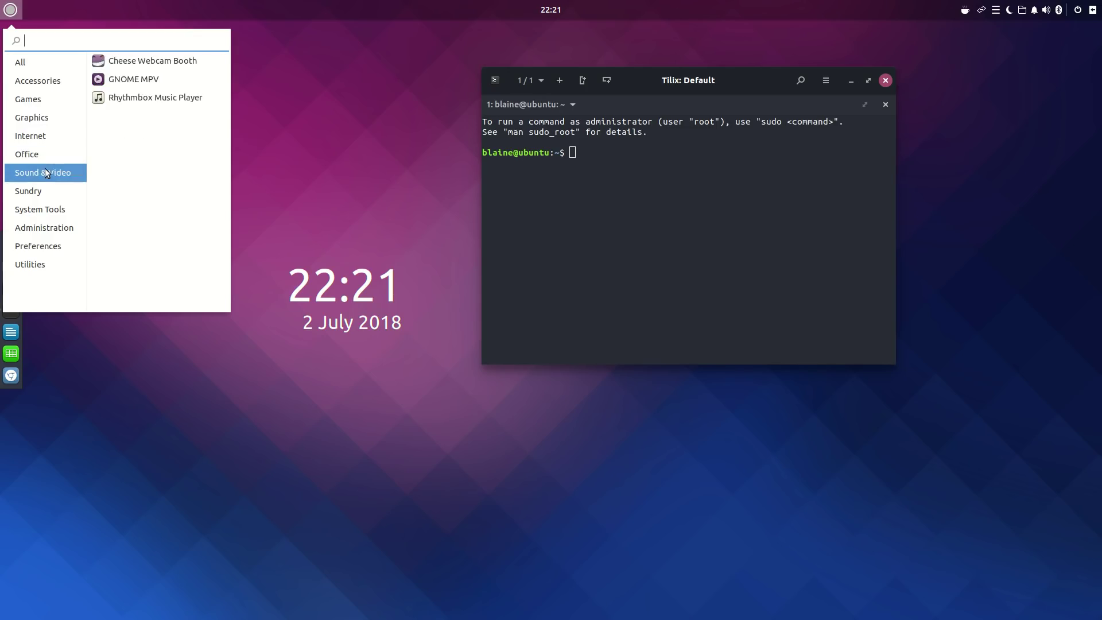
click(297, 209)
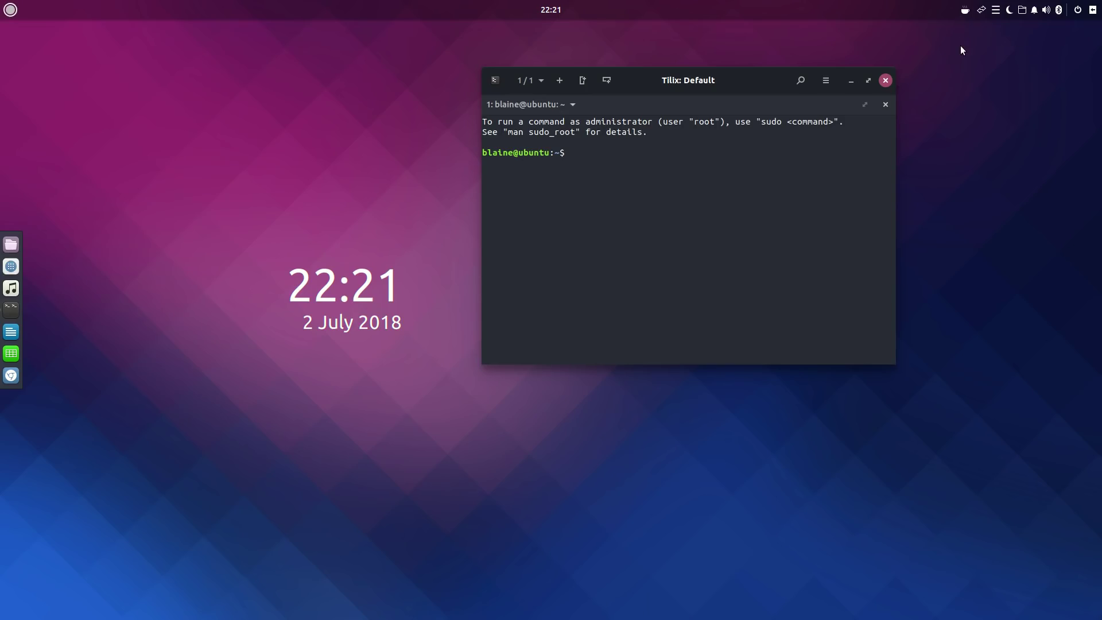
- Inspect the panel indicators one by one: Caffeine, network connections, QuickNote, Night Light and Places
click(965, 11)
click(979, 15)
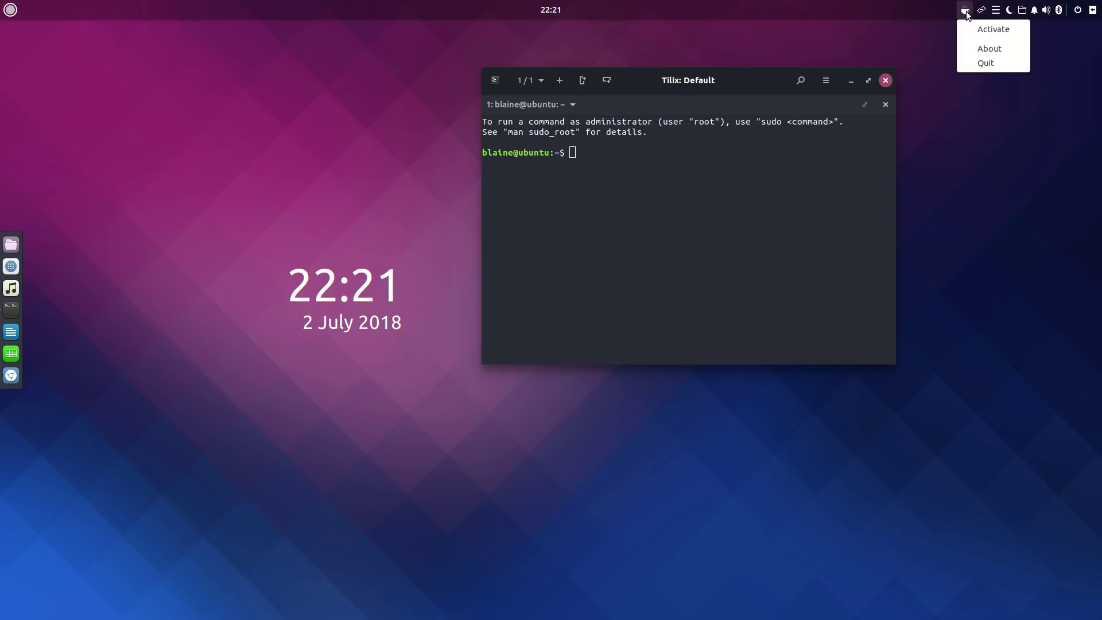
click(979, 16)
click(980, 16)
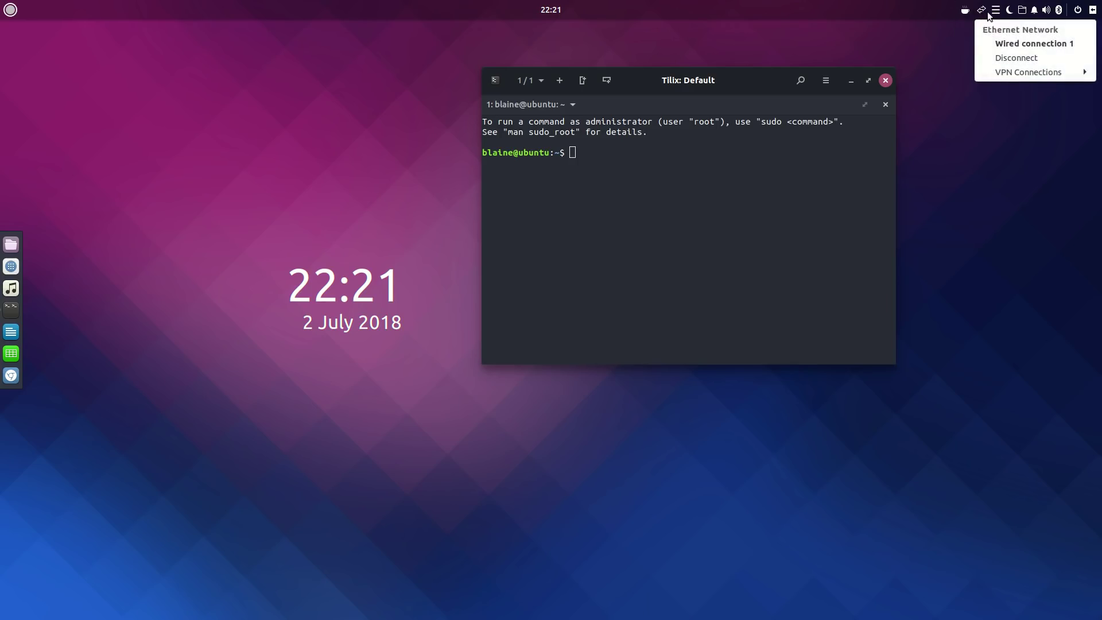
click(996, 17)
click(996, 17)
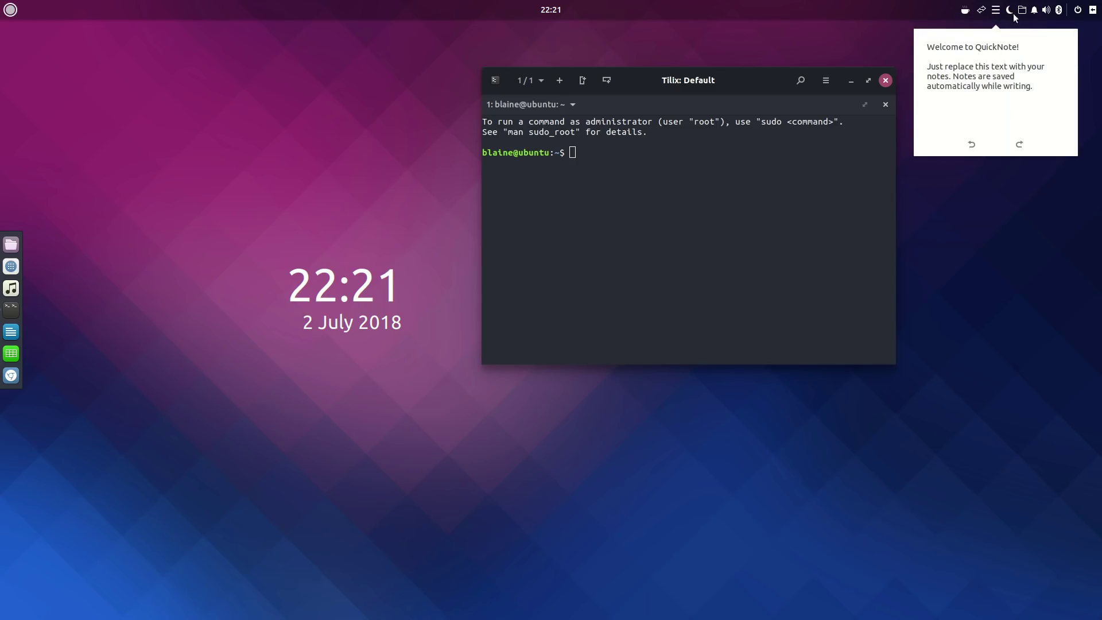
click(1008, 16)
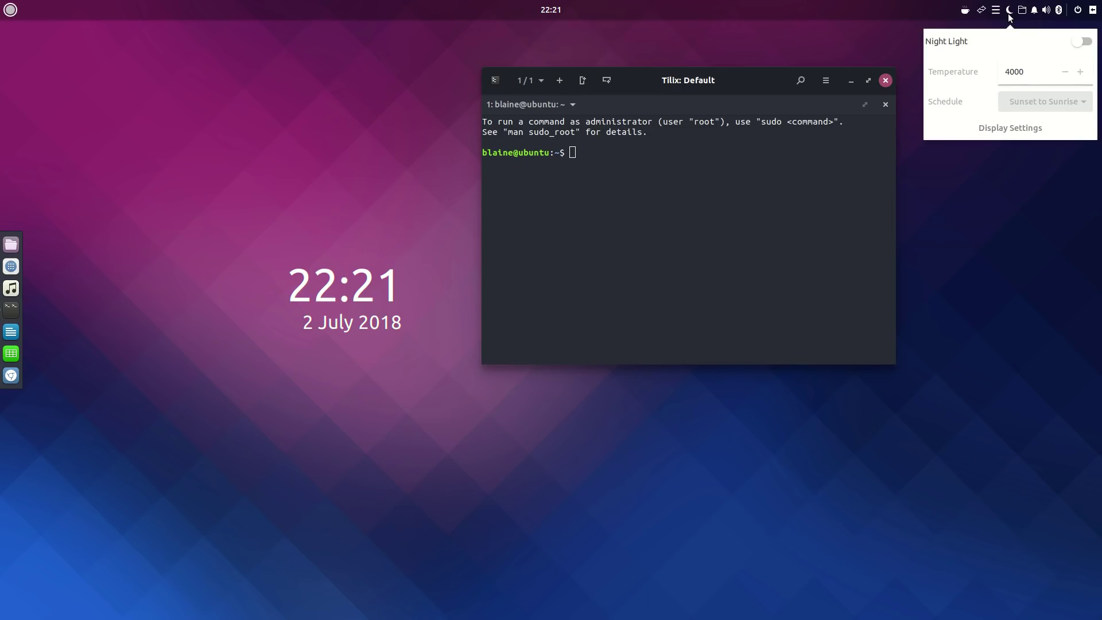
click(1021, 10)
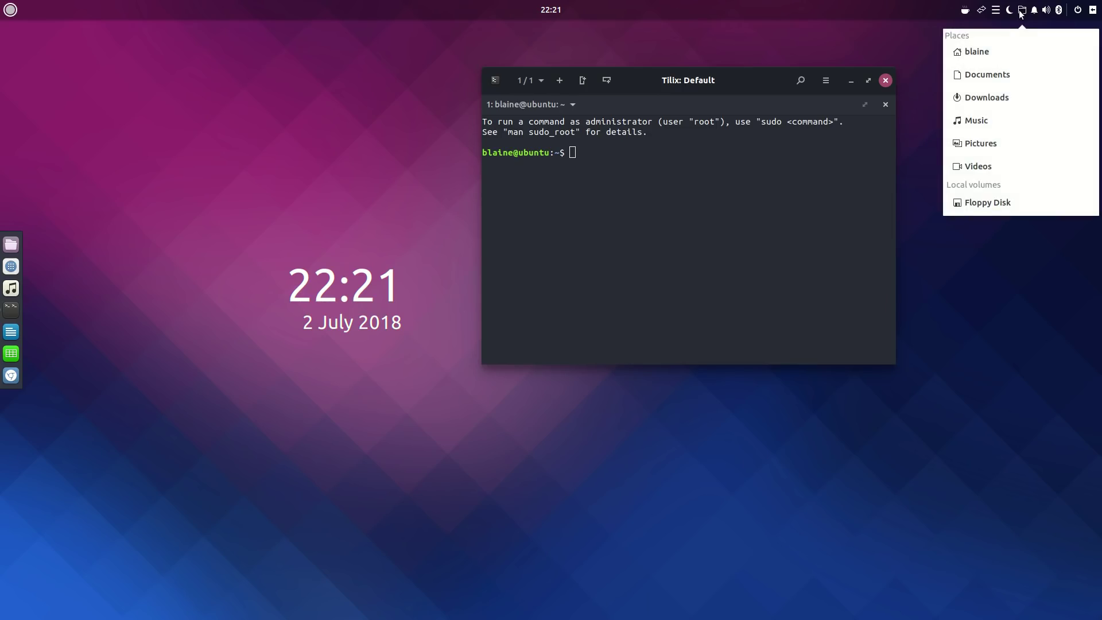
- View the sidebar's Notifications and Applets pages, and open Budgie Desktop Settings from it
click(1034, 10)
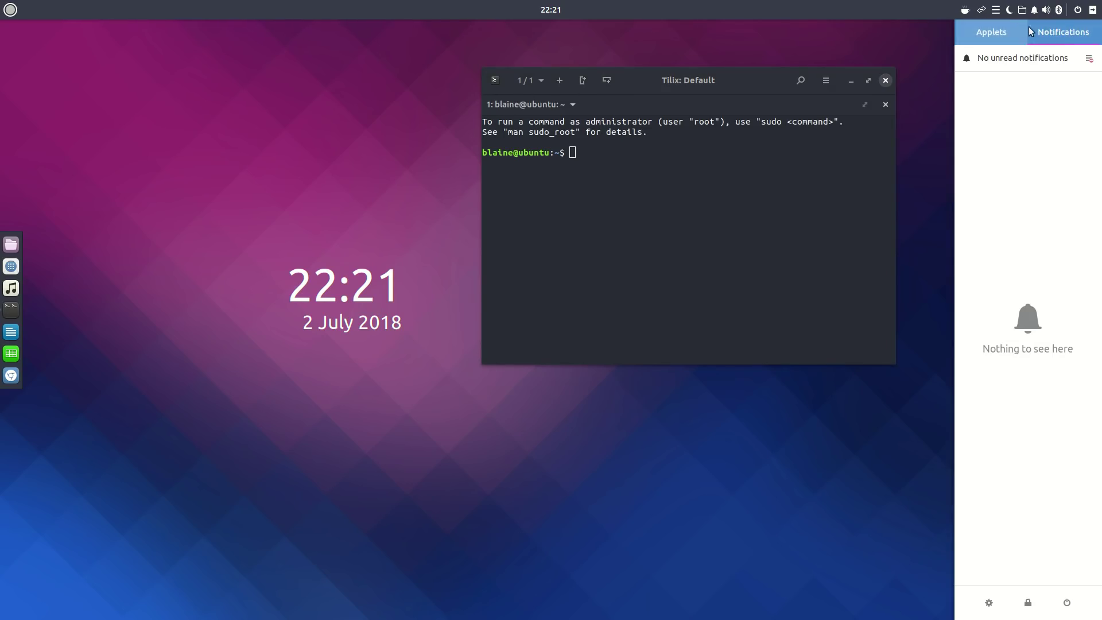
click(991, 32)
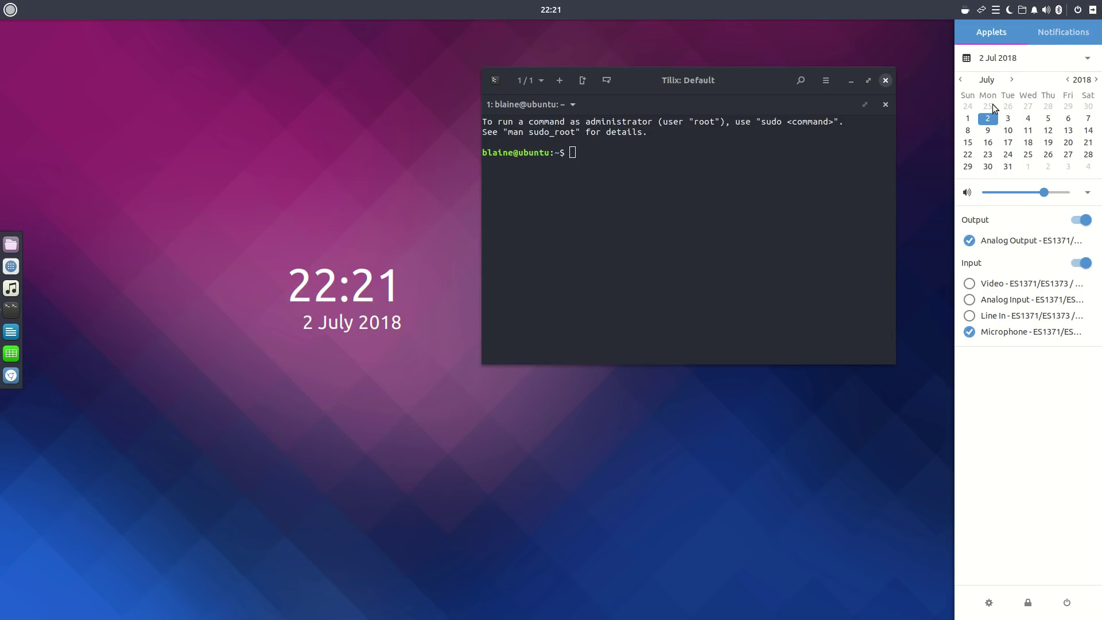
click(987, 603)
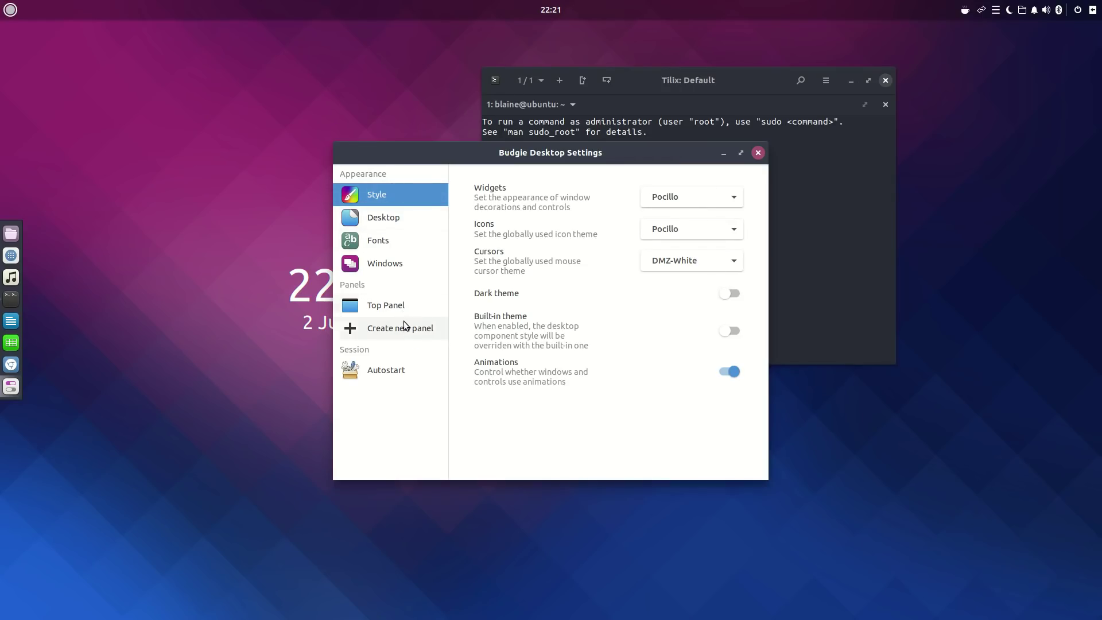
- Review the Top Panel, Style, Desktop, Fonts and Windows pages of Budgie Desktop Settings, ending on the Desktop page
click(390, 305)
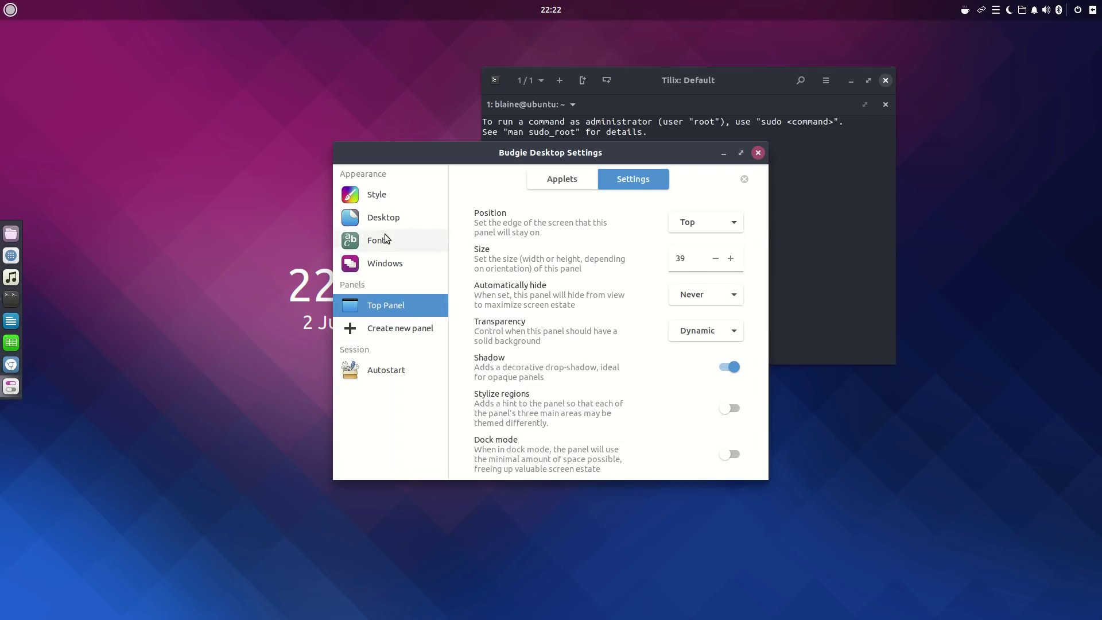
click(377, 192)
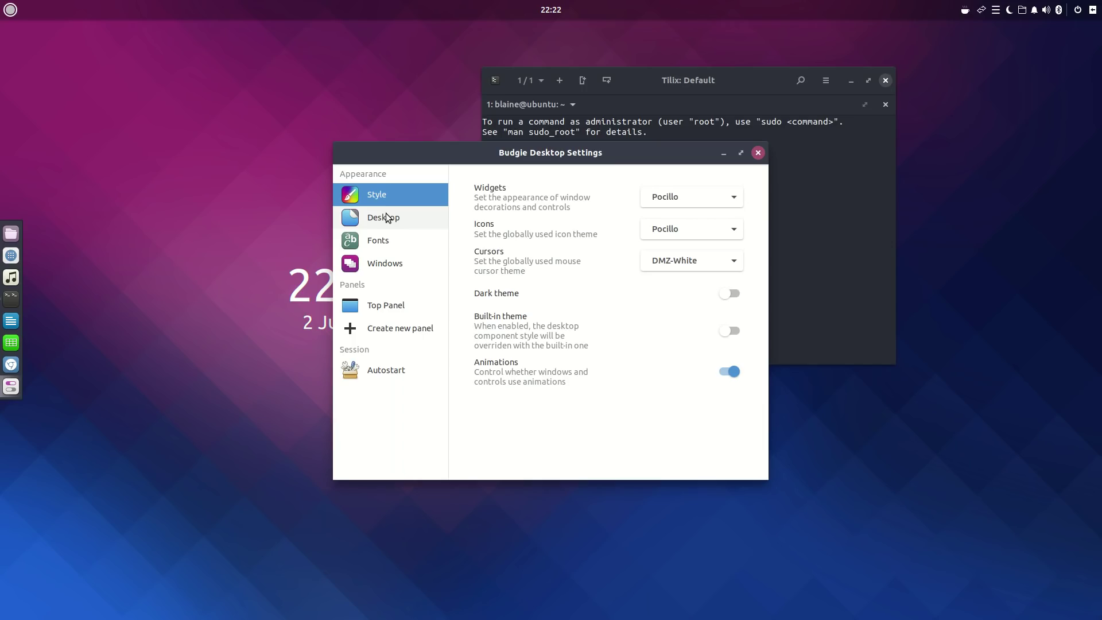
click(385, 216)
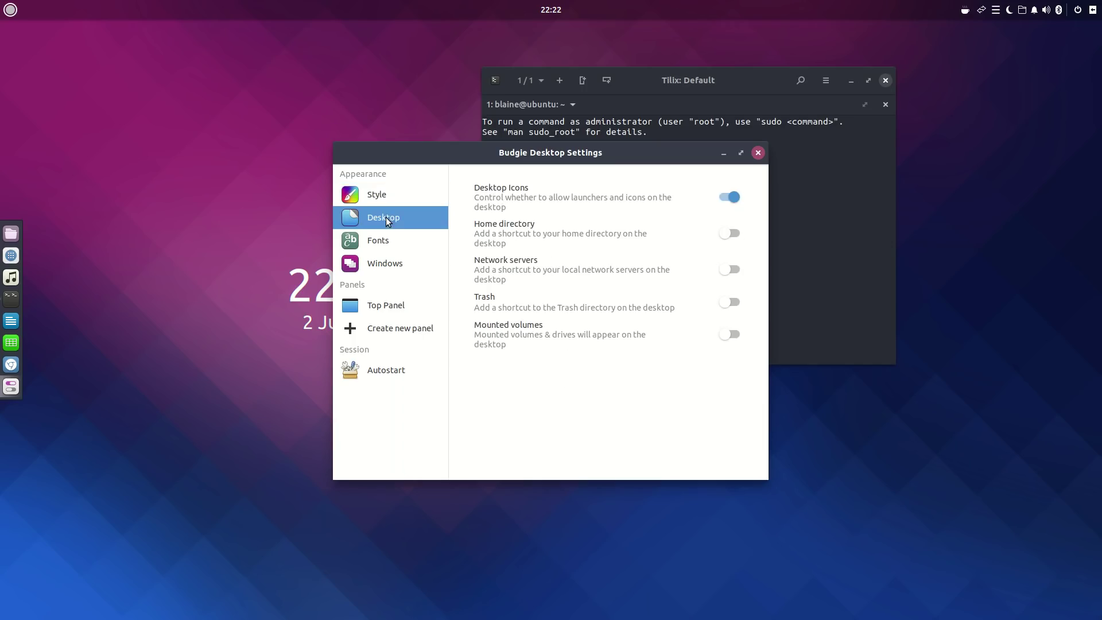
click(396, 251)
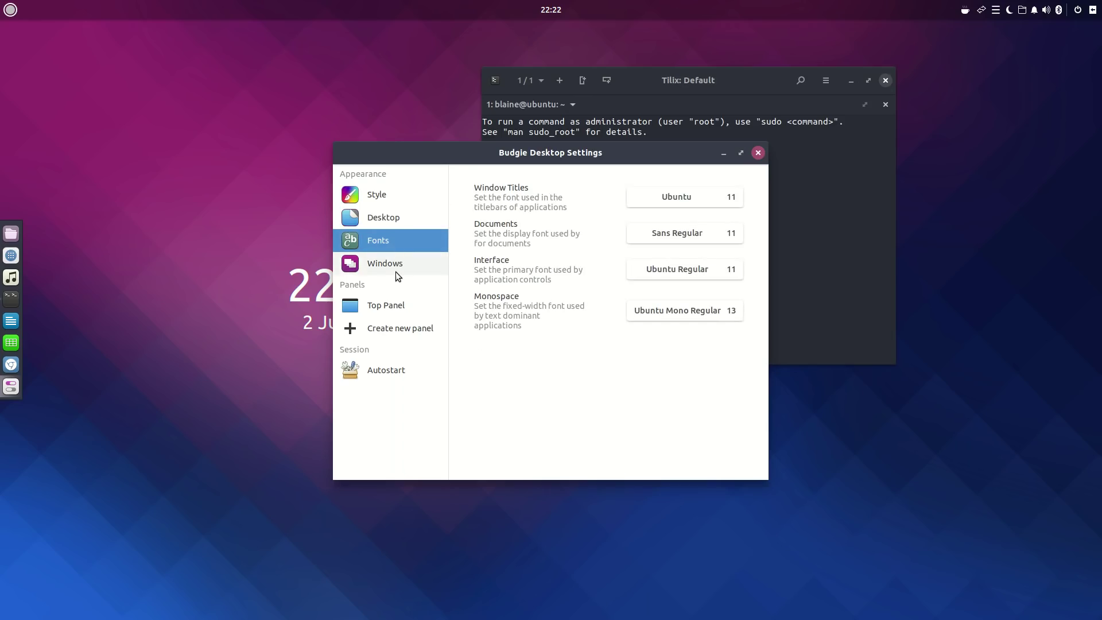
click(396, 273)
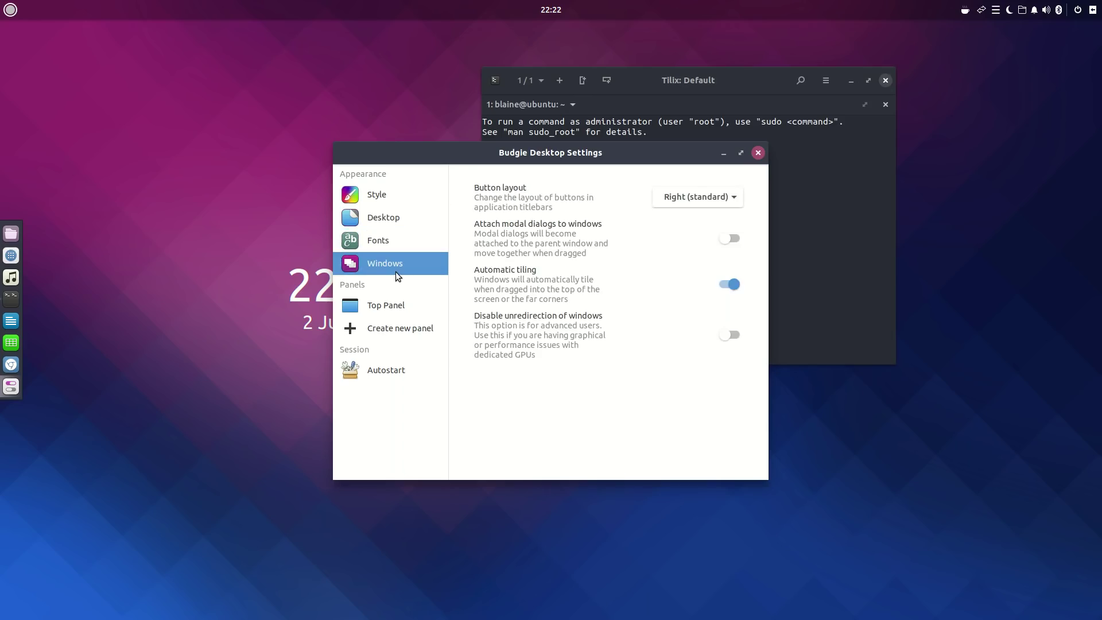
click(371, 201)
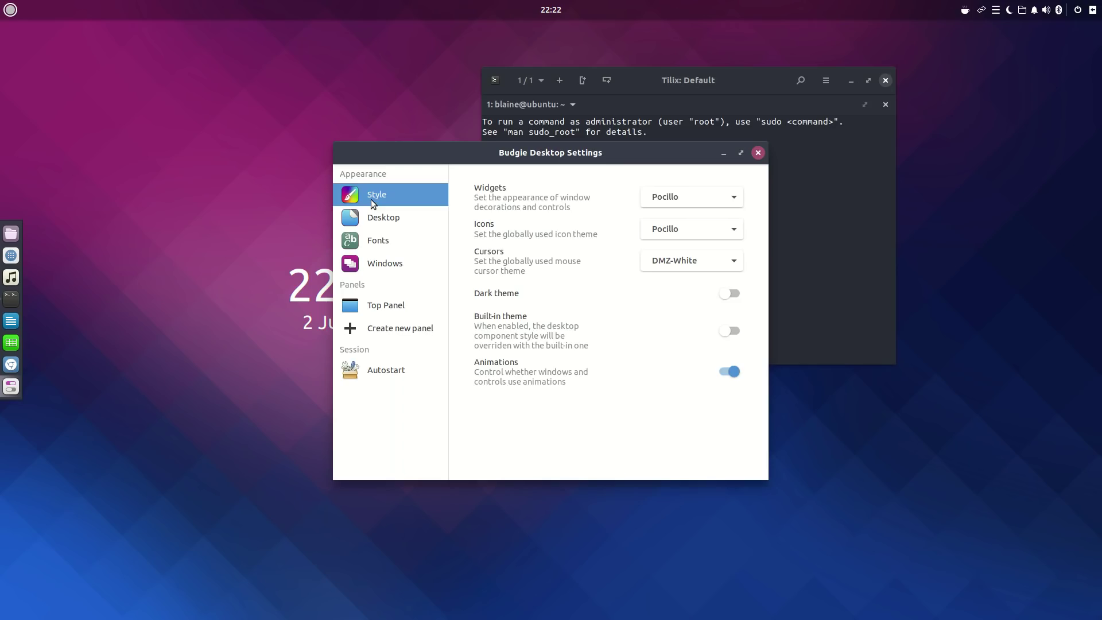
click(378, 217)
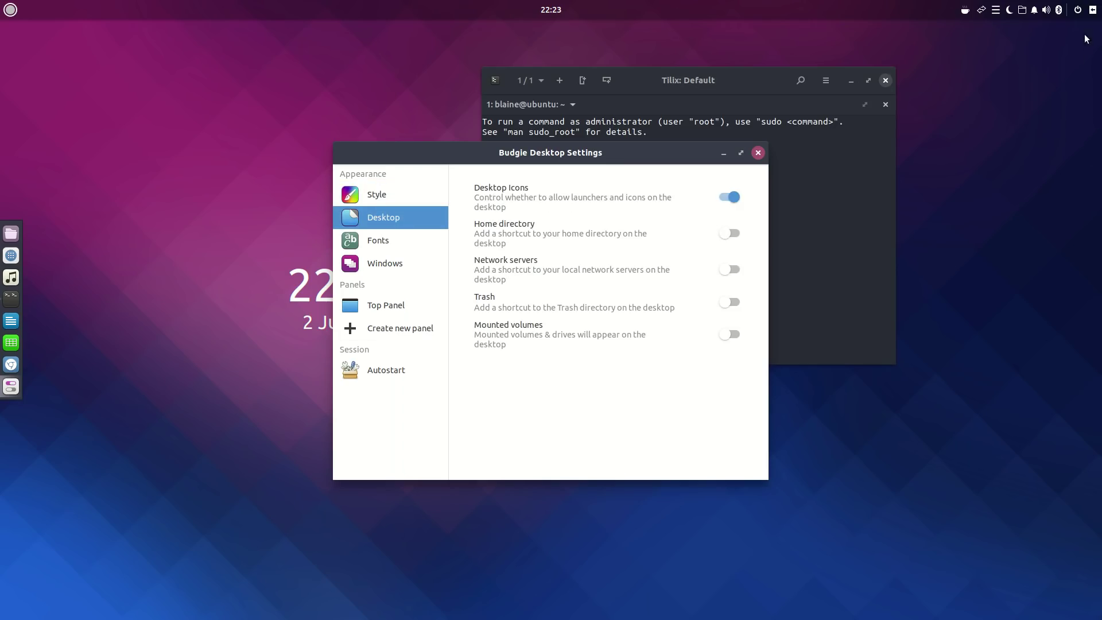
- Recheck the sidebar's Applets and Notifications pages, shift the Budgie Desktop Settings window aside, and leave the sidebar closed
click(1092, 10)
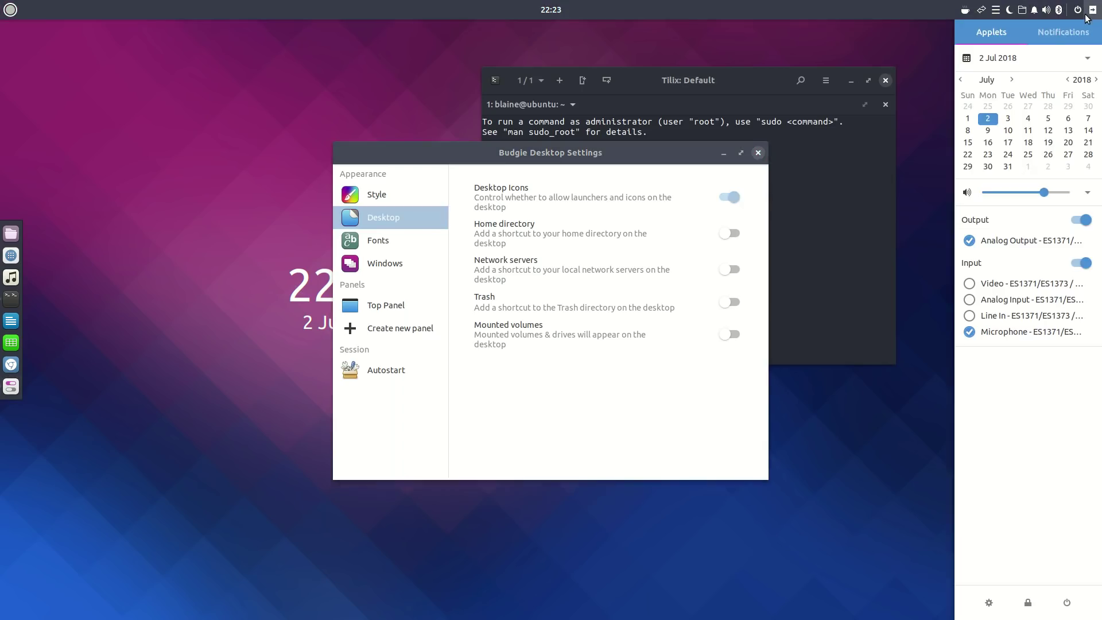
click(1051, 34)
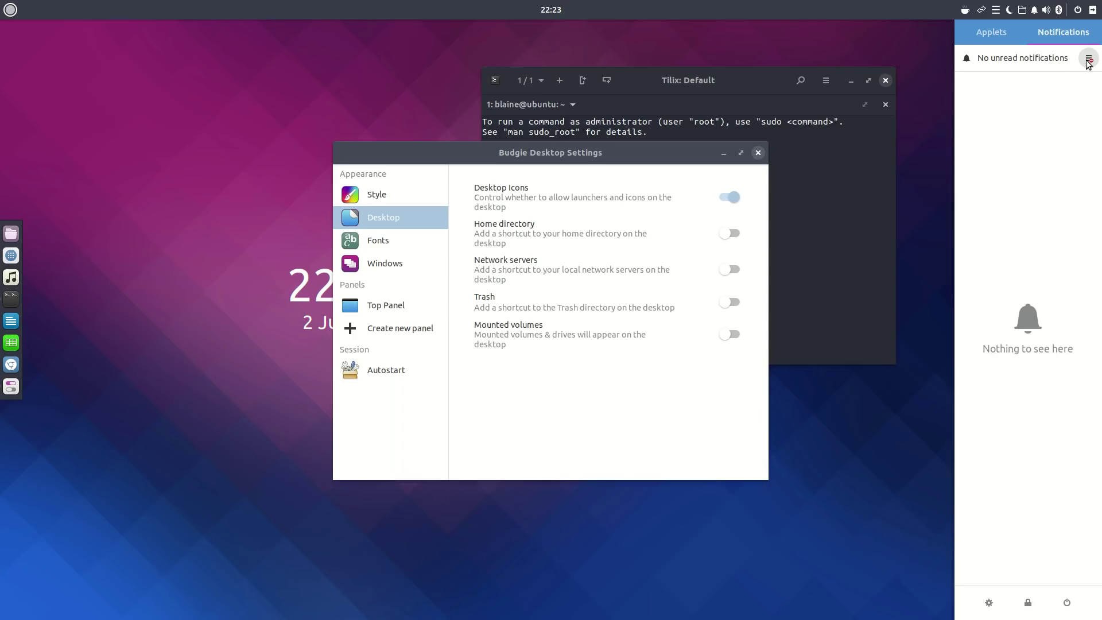
click(1091, 10)
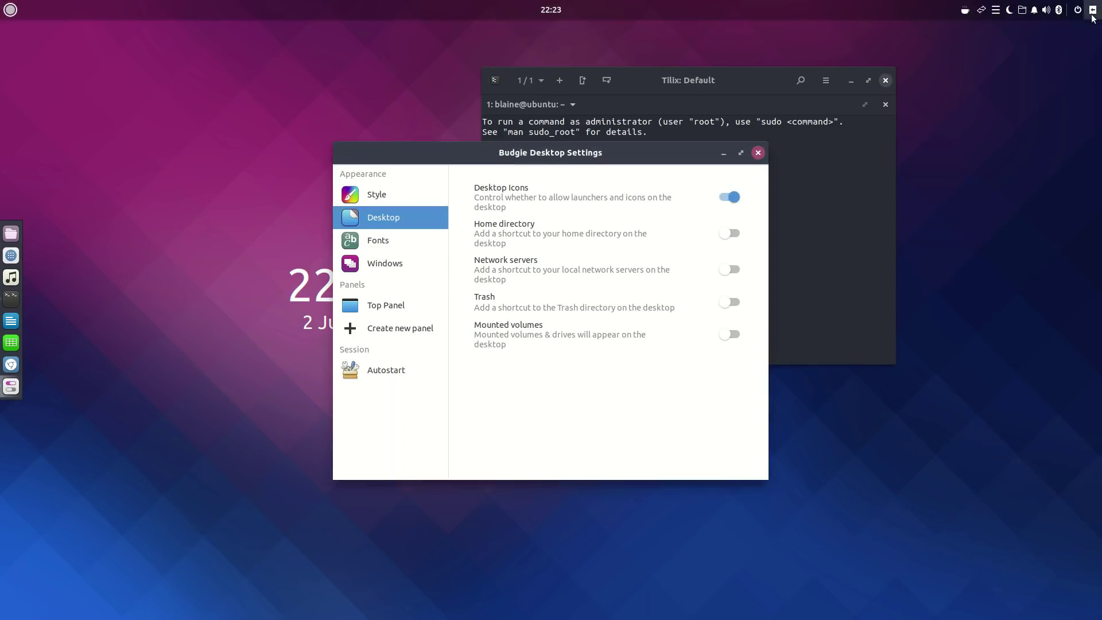
drag(496, 165, 410, 160)
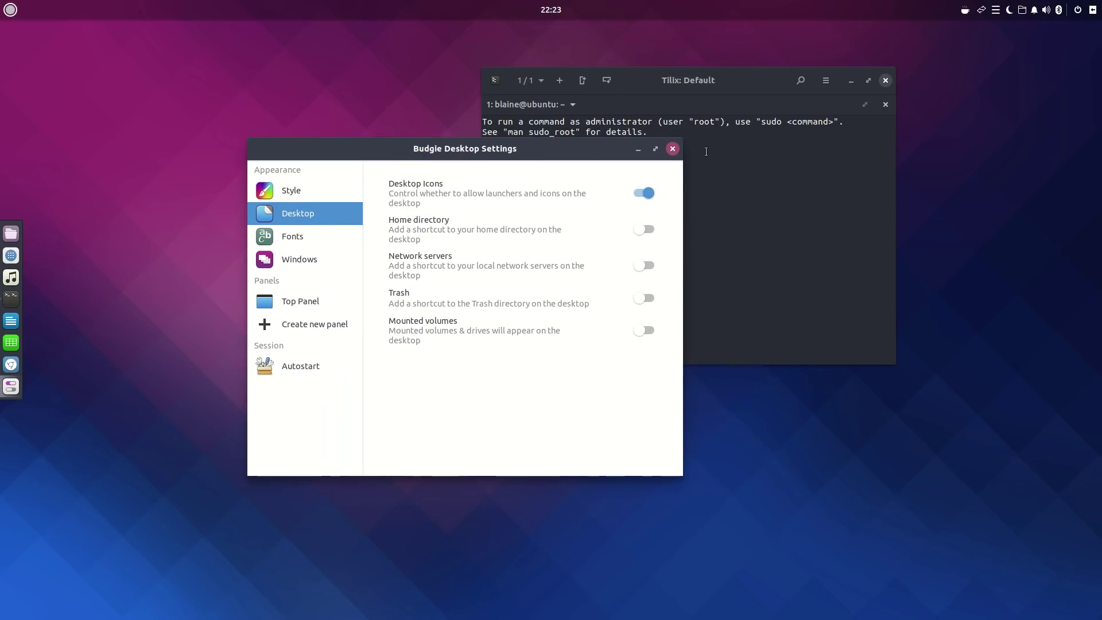
click(1092, 9)
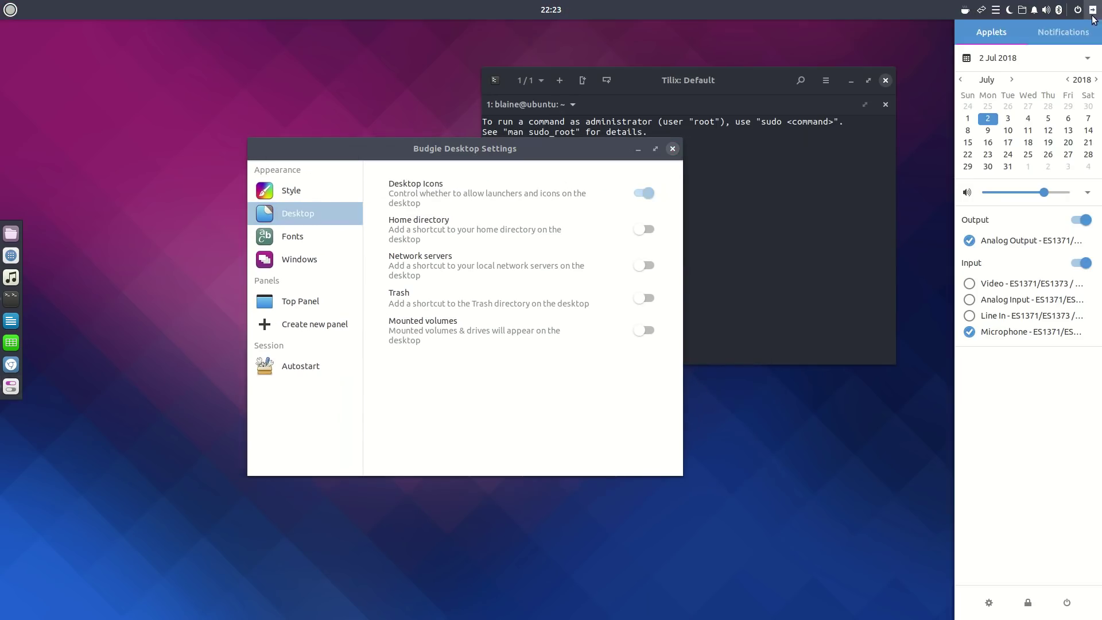
click(1044, 42)
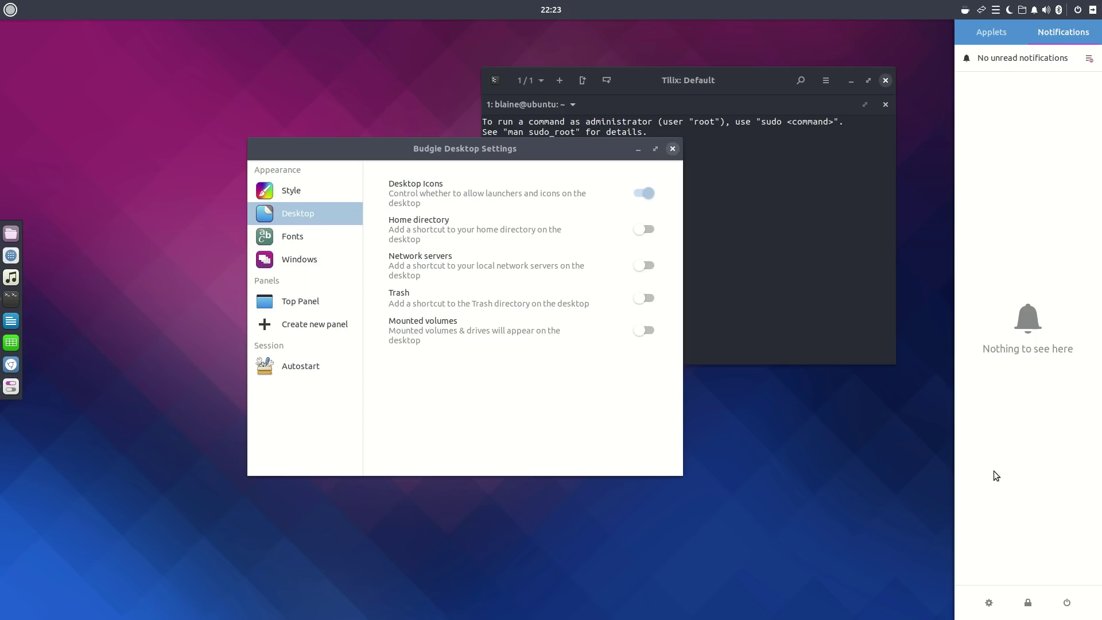
click(1092, 9)
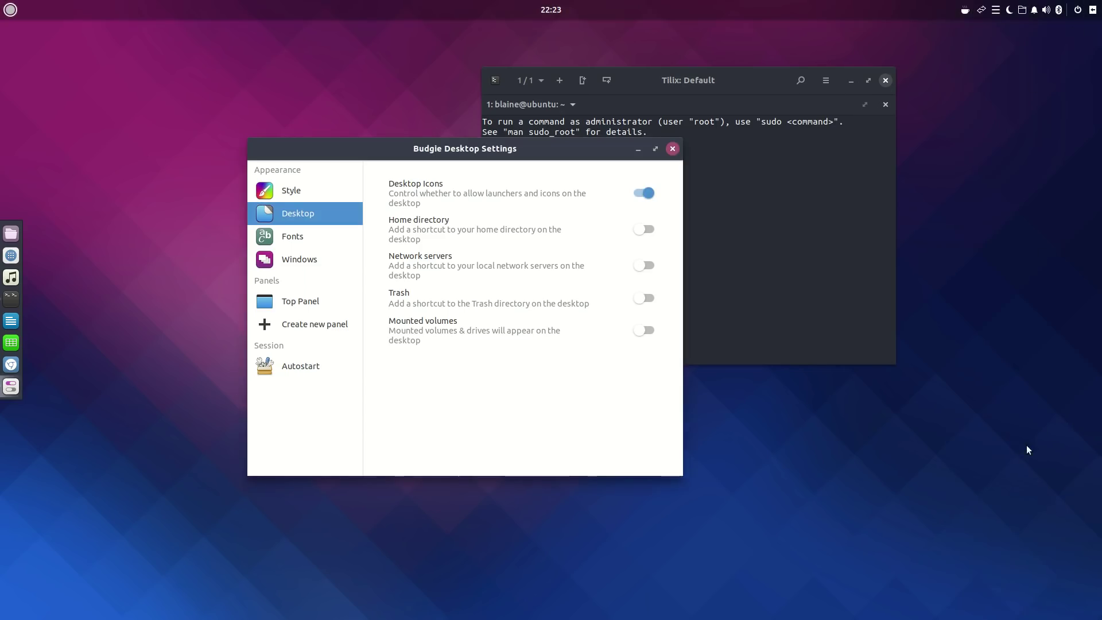
- Launch the GNOME Software store from the dock and move its window away from the upper-left corner of the desktop
click(11, 256)
drag(138, 36, 288, 101)
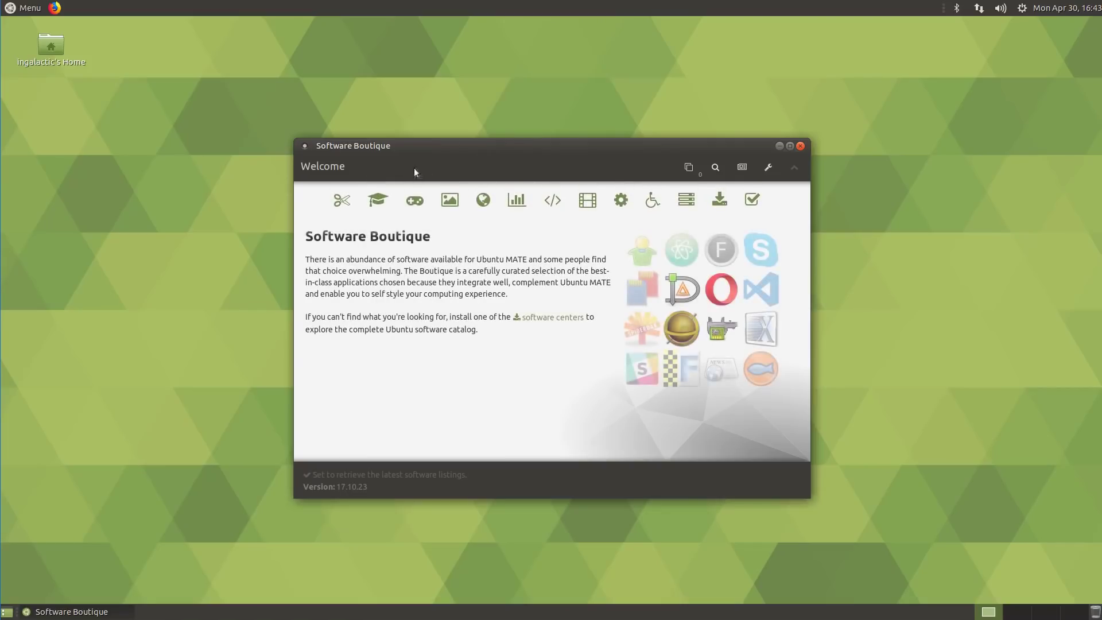
click(374, 200)
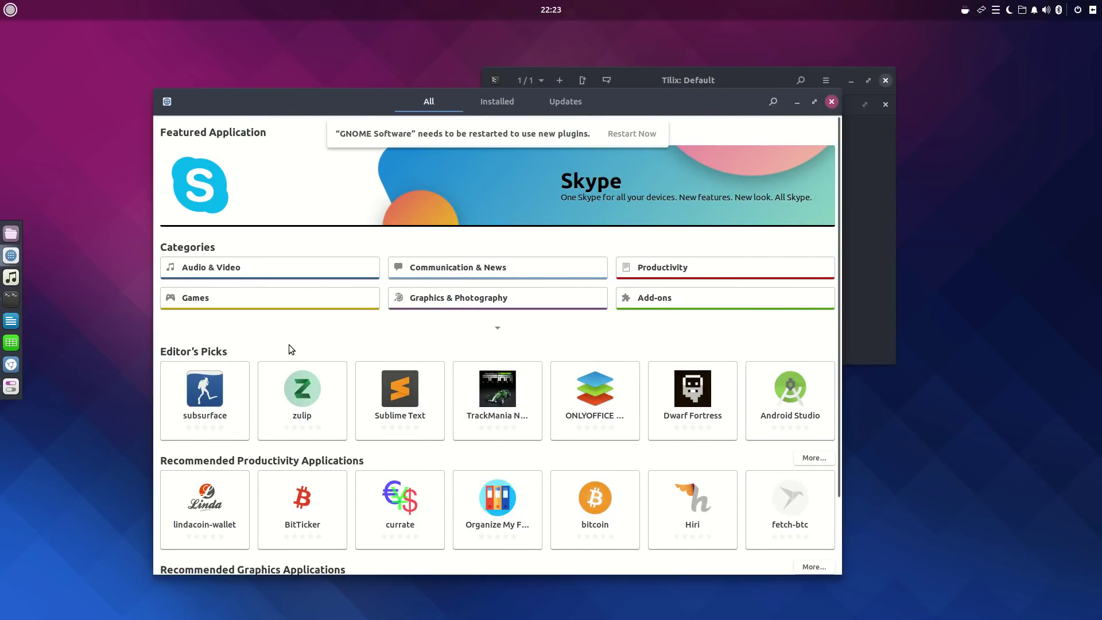
- Look through the store's featured, recommended and category listings, and view its Installed and Updates pages
scroll(312, 320, down, 3)
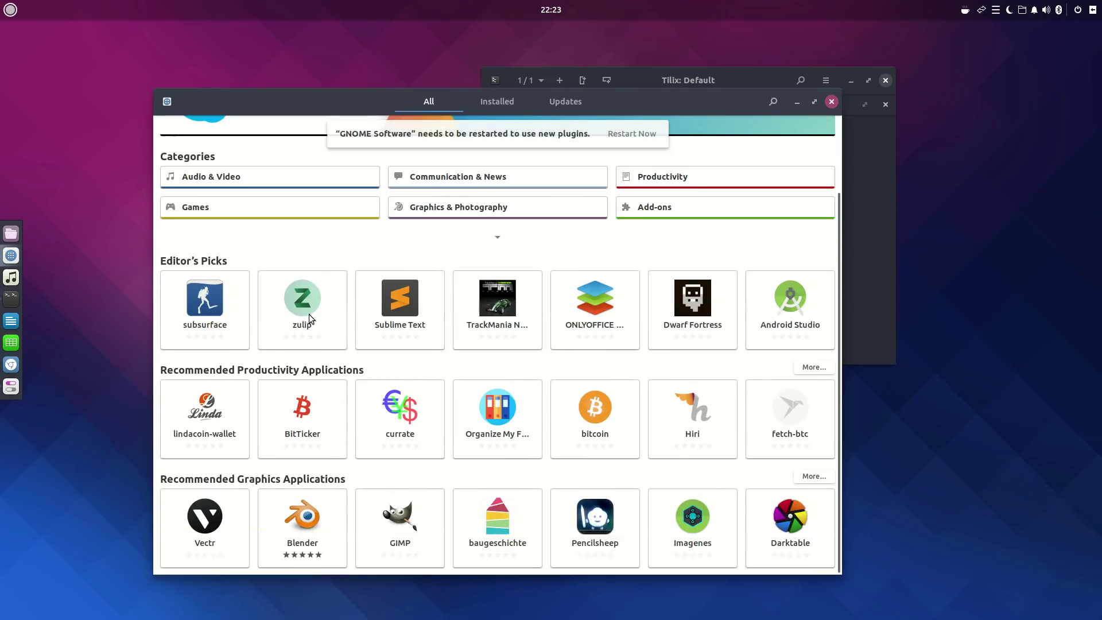
scroll(293, 401, up, 3)
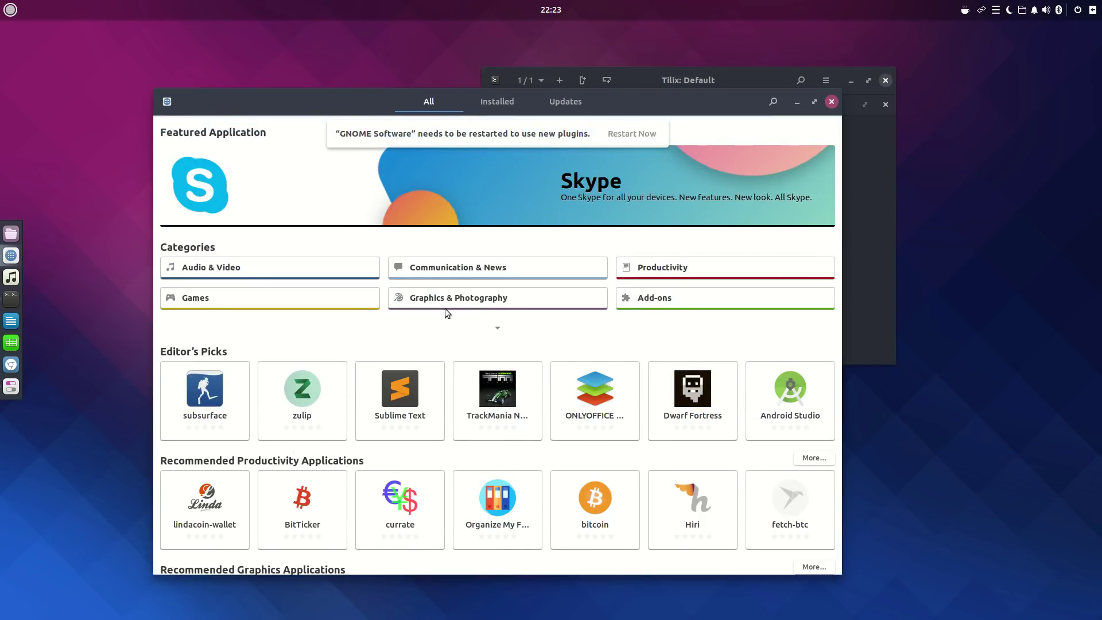
scroll(304, 355, down, 2)
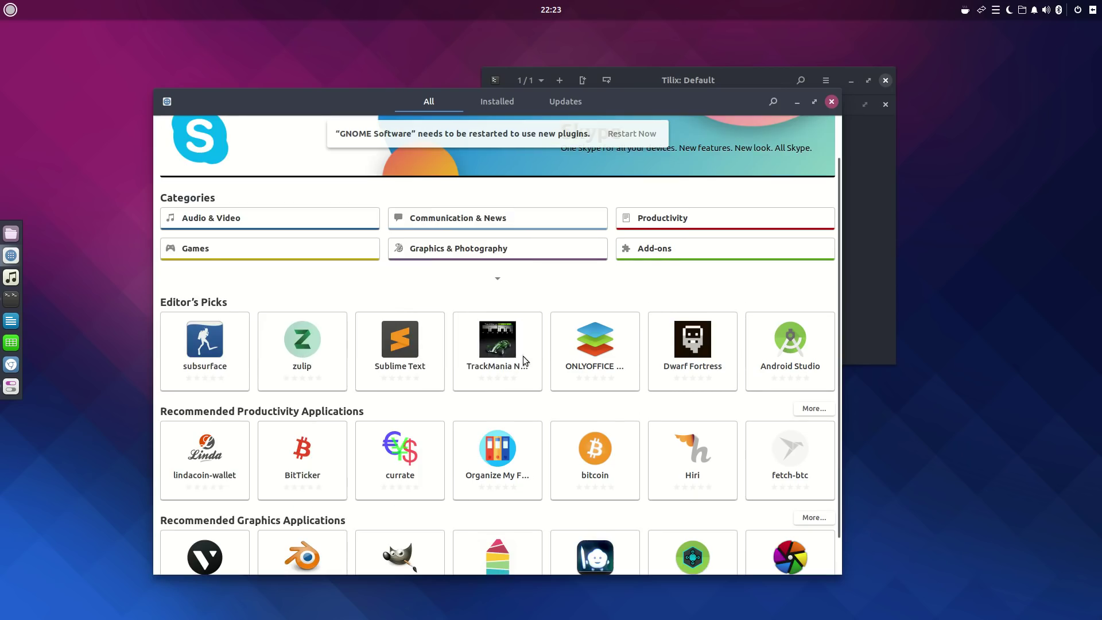
scroll(436, 459, down, 2)
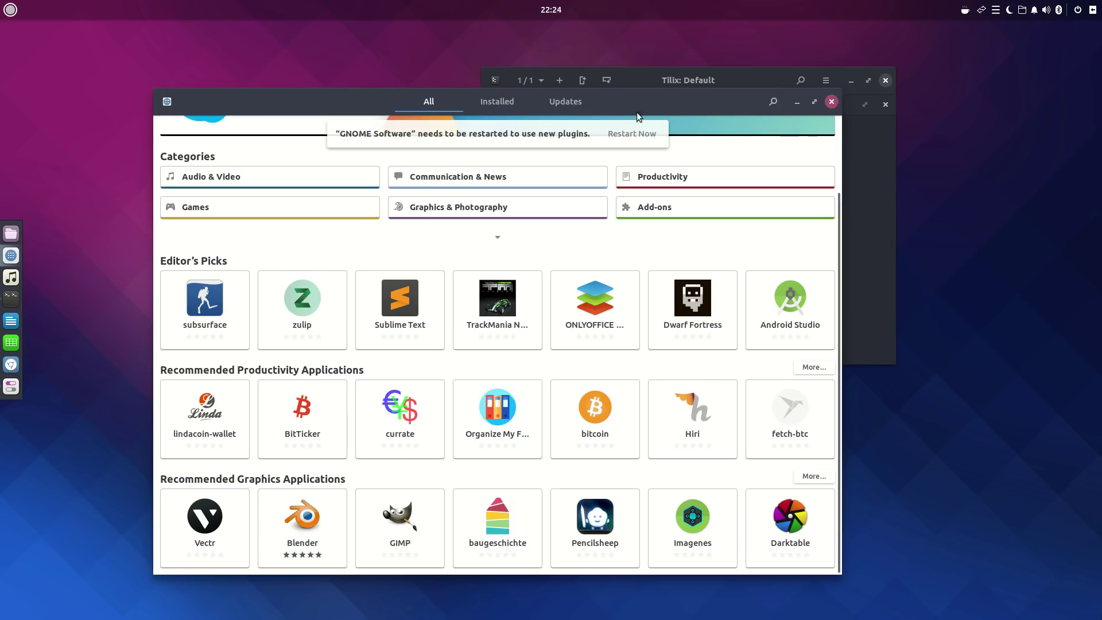
click(493, 101)
click(576, 100)
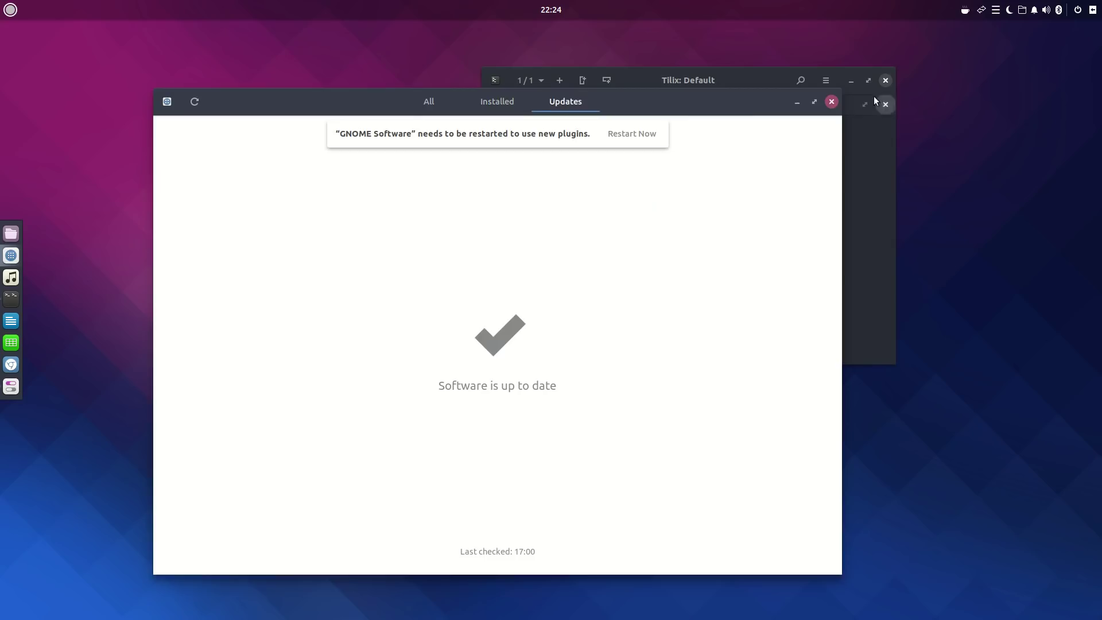
- Close the software store and the remaining Tilix and Budgie Desktop Settings windows to clear the desktop
click(830, 103)
click(884, 81)
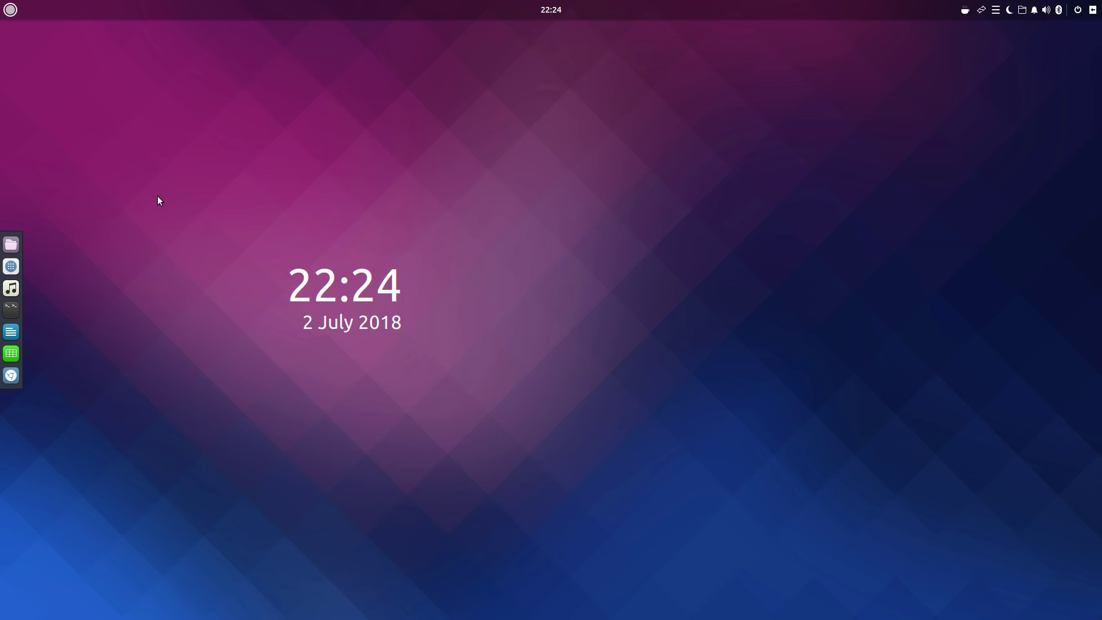
drag(147, 191, 487, 379)
- Review the application menu's categories from Games through Internet, Office, Sundry, System Tools, Administration and Preferences to Utilities, and close the menu
click(10, 9)
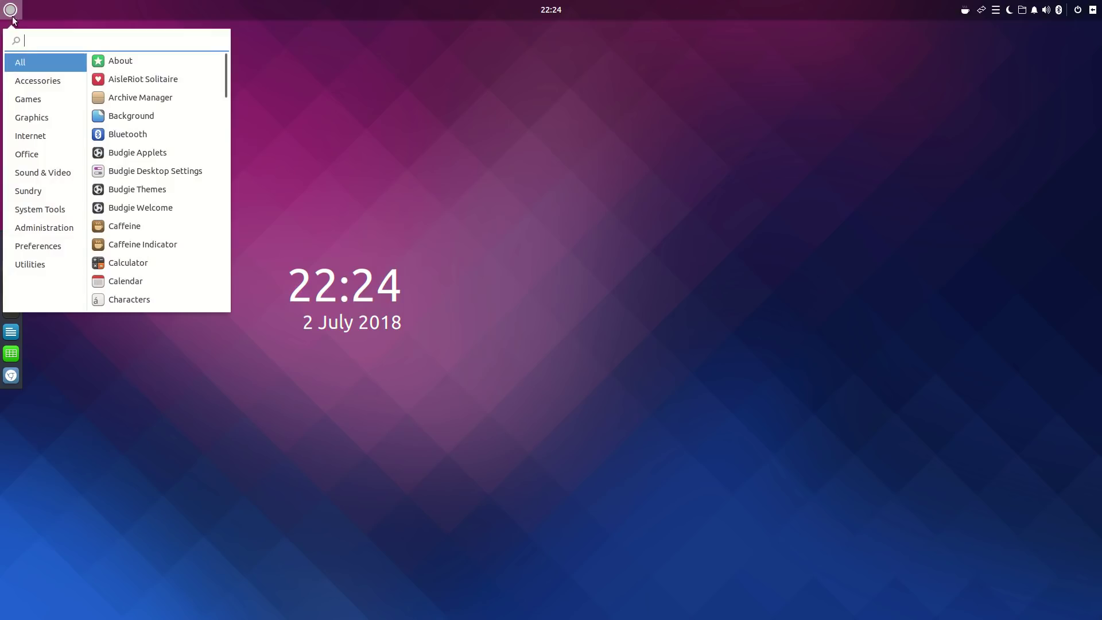
click(37, 101)
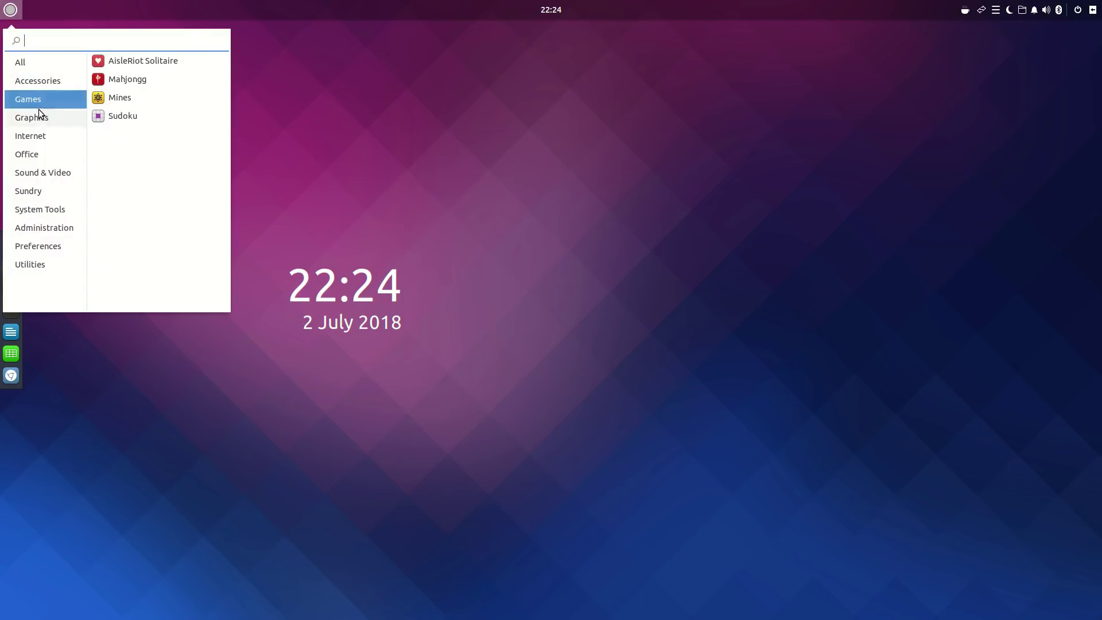
click(39, 115)
click(48, 138)
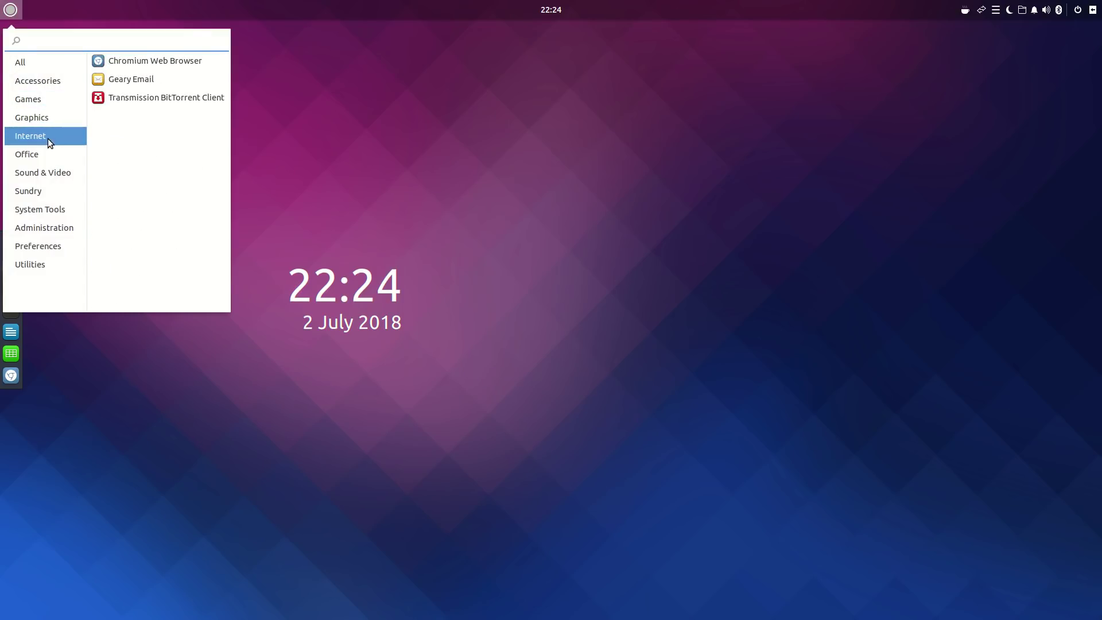
click(52, 155)
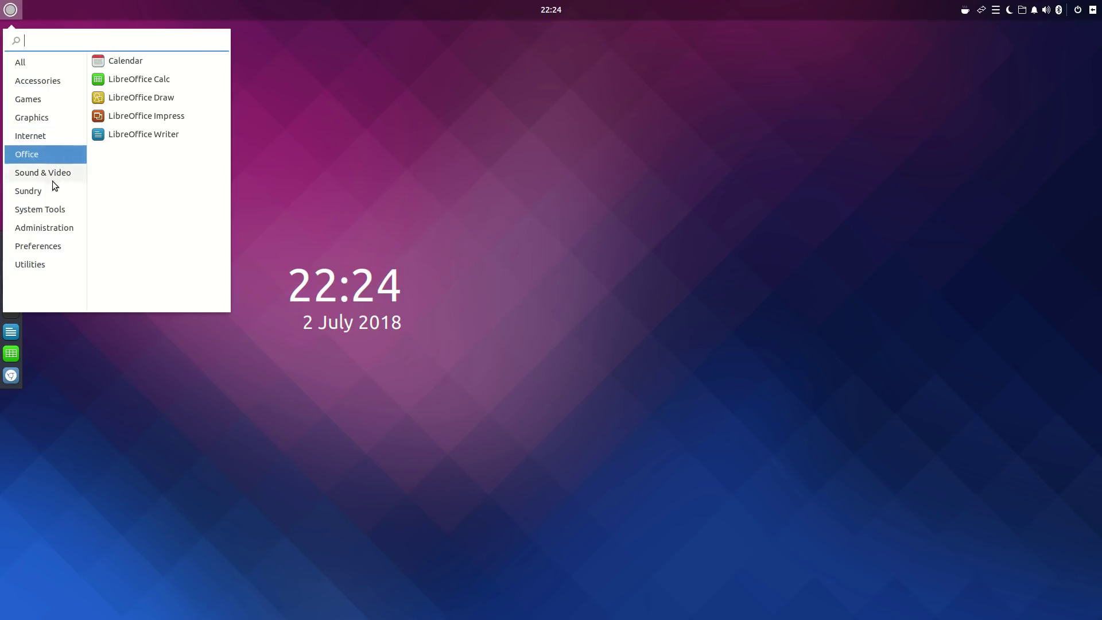
click(53, 180)
click(48, 185)
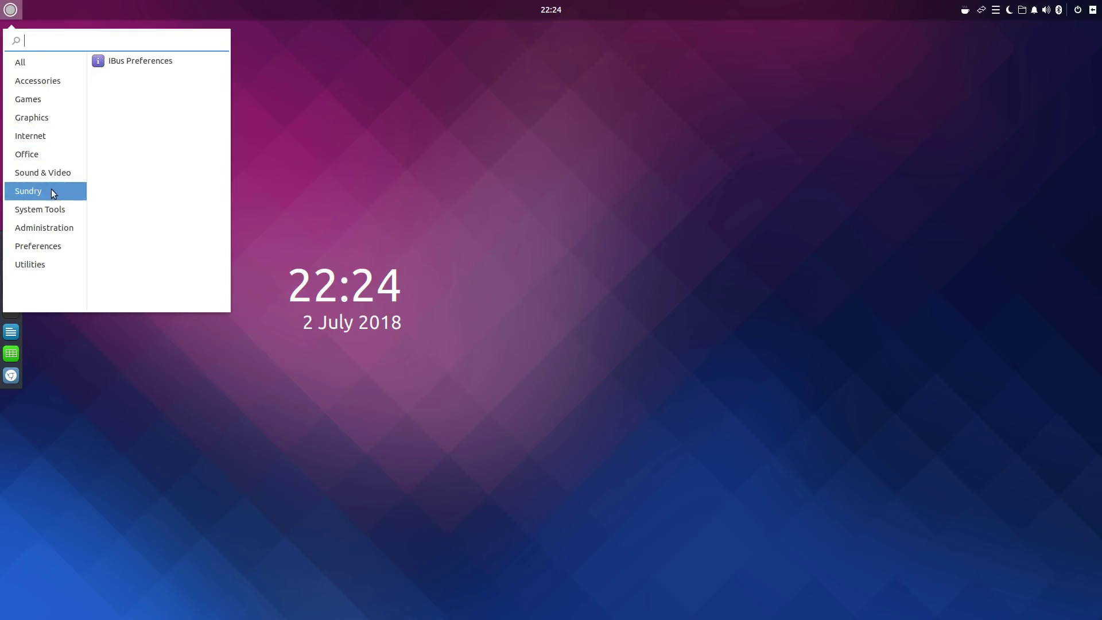
click(60, 209)
click(62, 227)
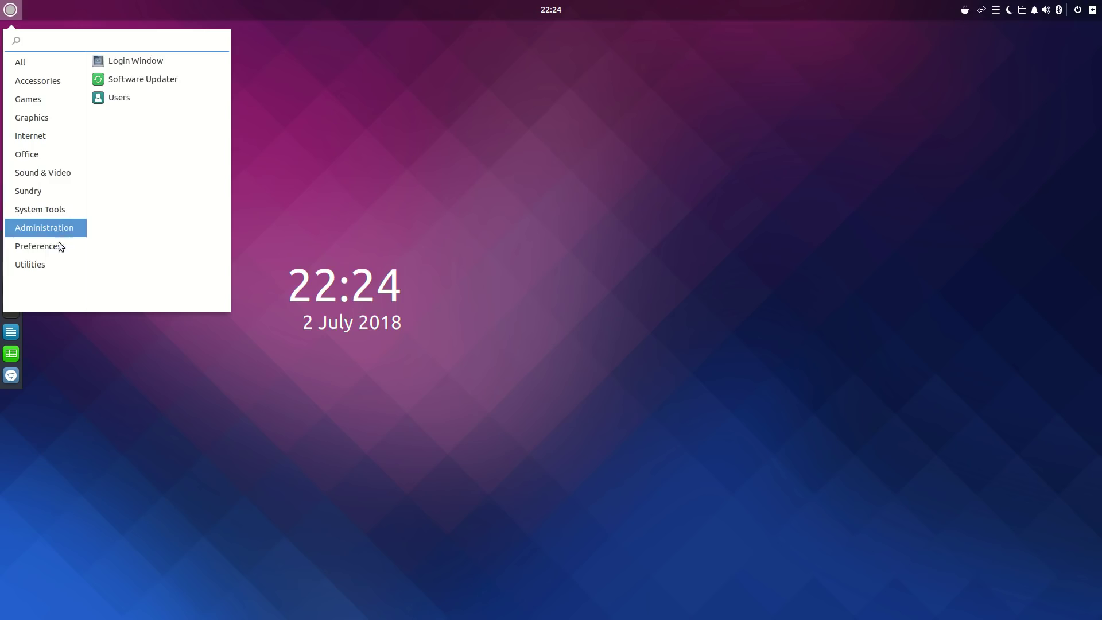
click(56, 247)
click(58, 266)
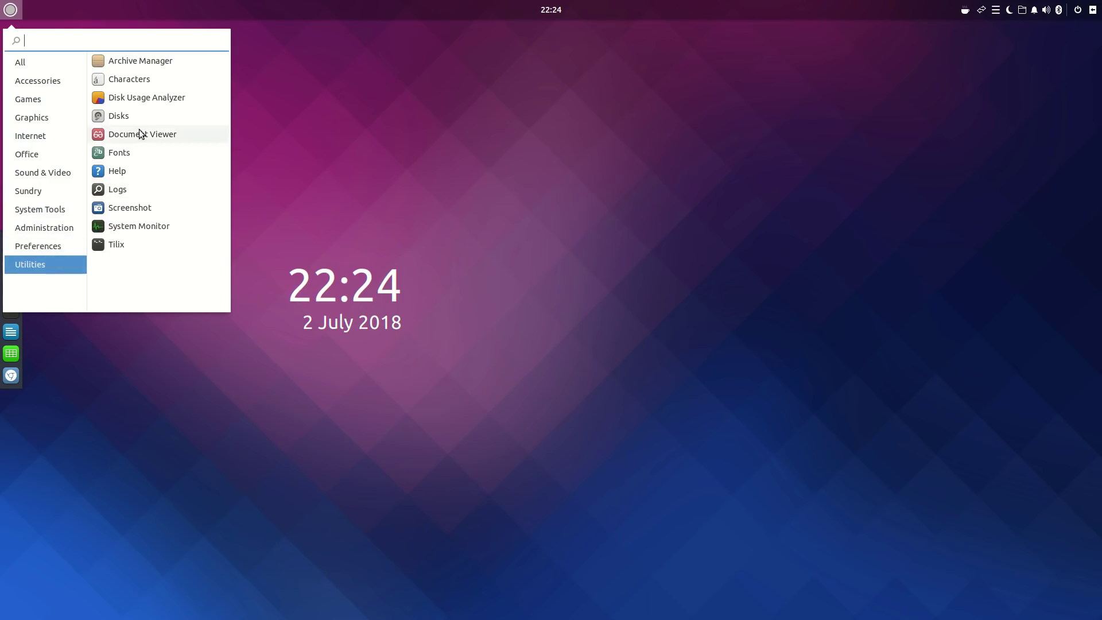
click(16, 16)
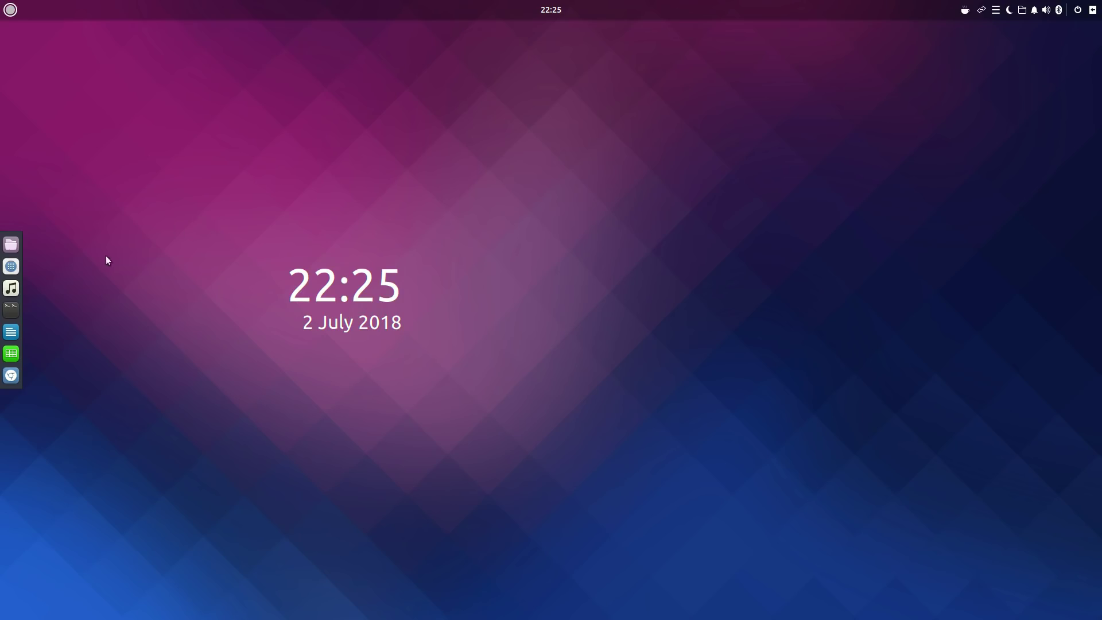
- Open the file manager at the Home folder, move its window toward the desktop's centre to view it, and close it
click(17, 249)
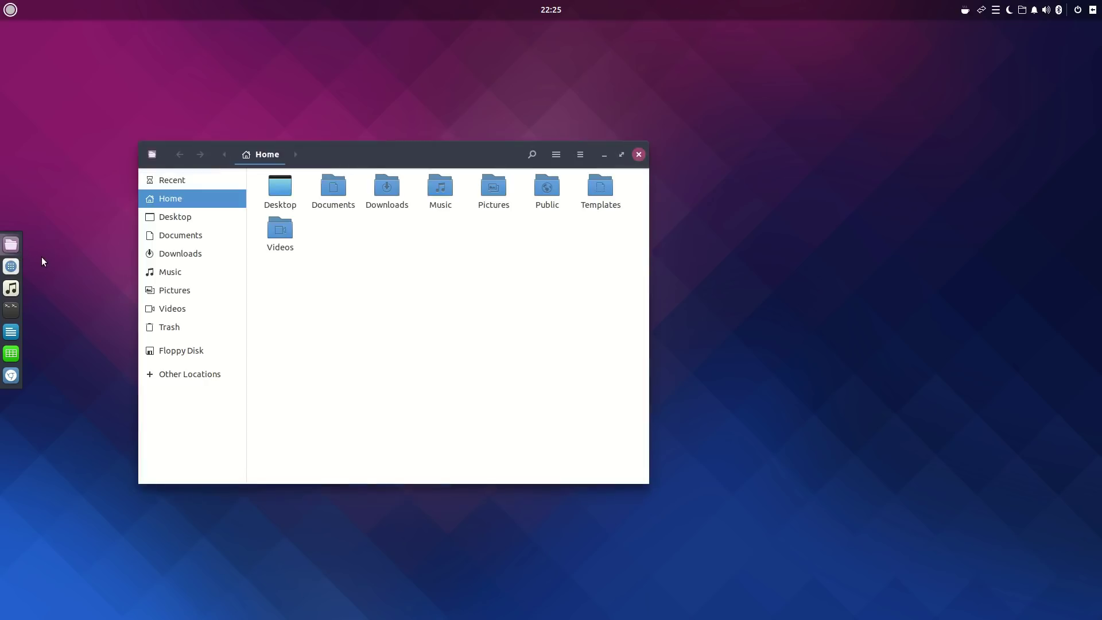
drag(354, 160, 485, 202)
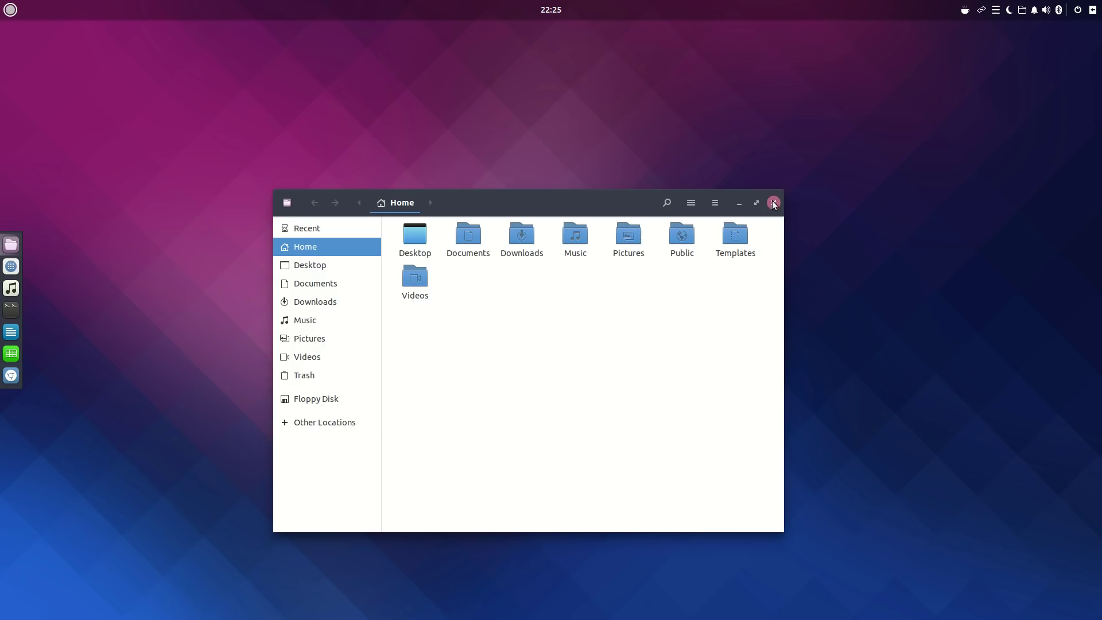
click(773, 203)
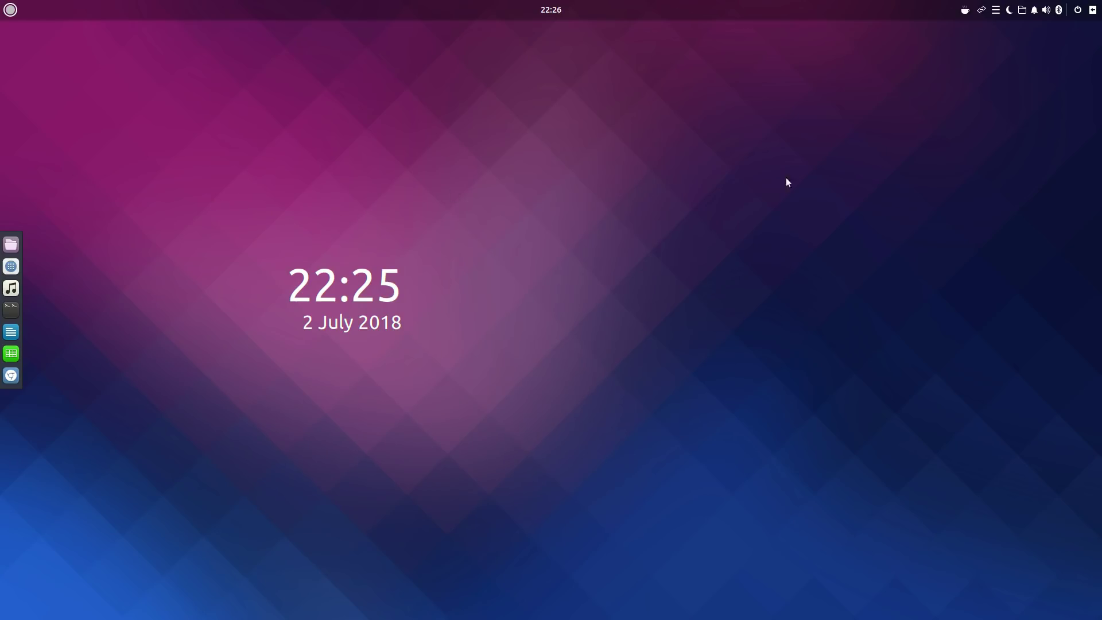
- Check the panel clock's popover and the application menu's full list once more, leaving both closed
click(550, 10)
click(549, 11)
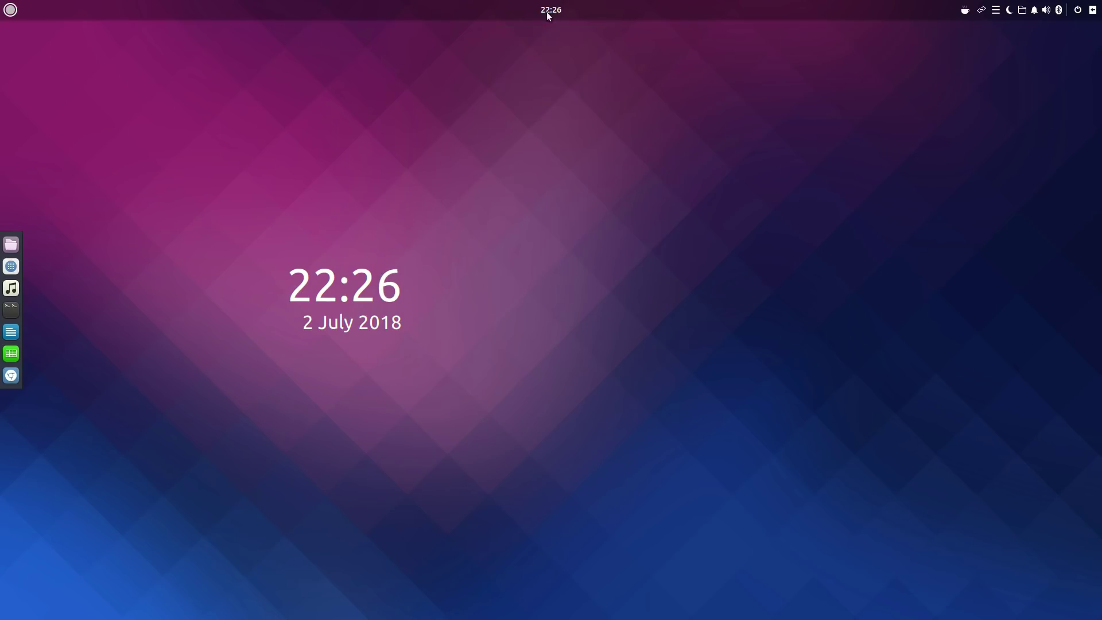
click(15, 12)
click(16, 14)
click(16, 14)
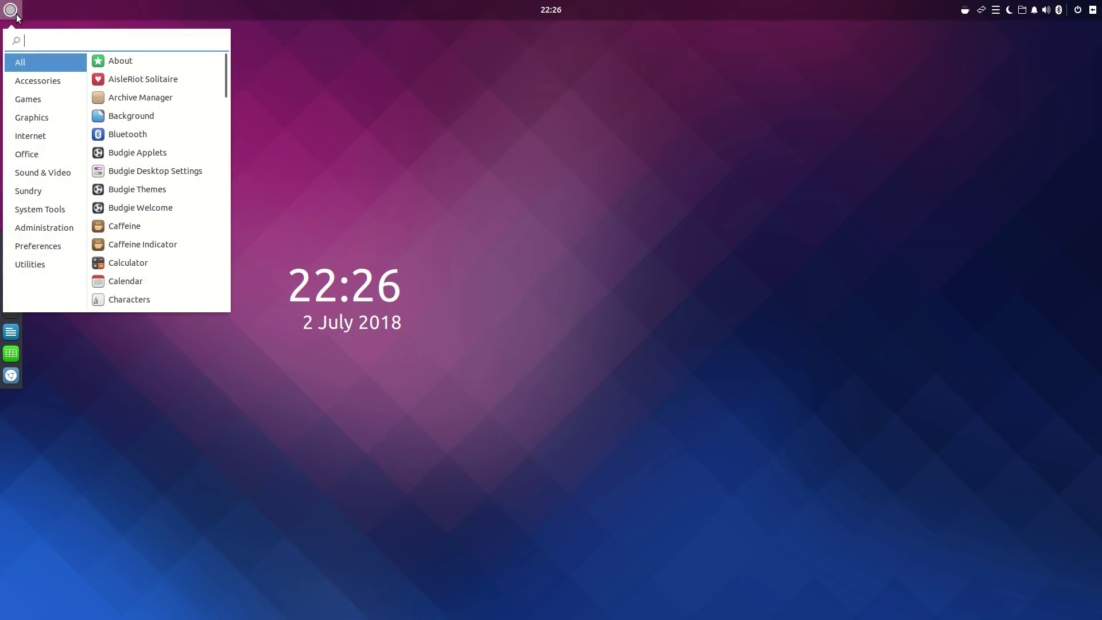
click(13, 13)
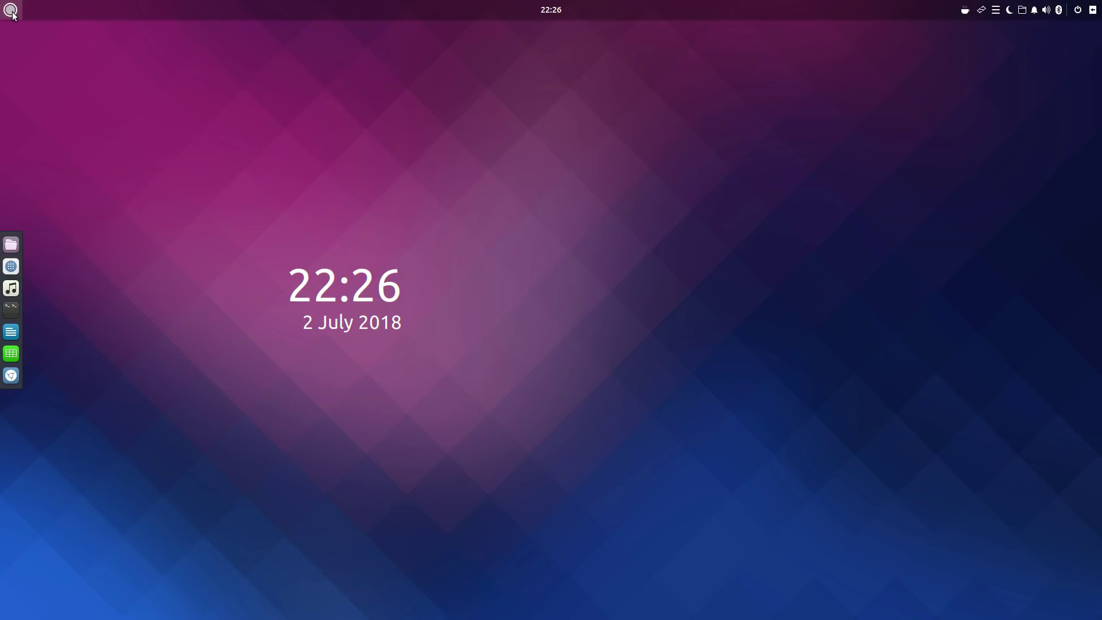
drag(245, 210, 535, 397)
drag(478, 409, 240, 224)
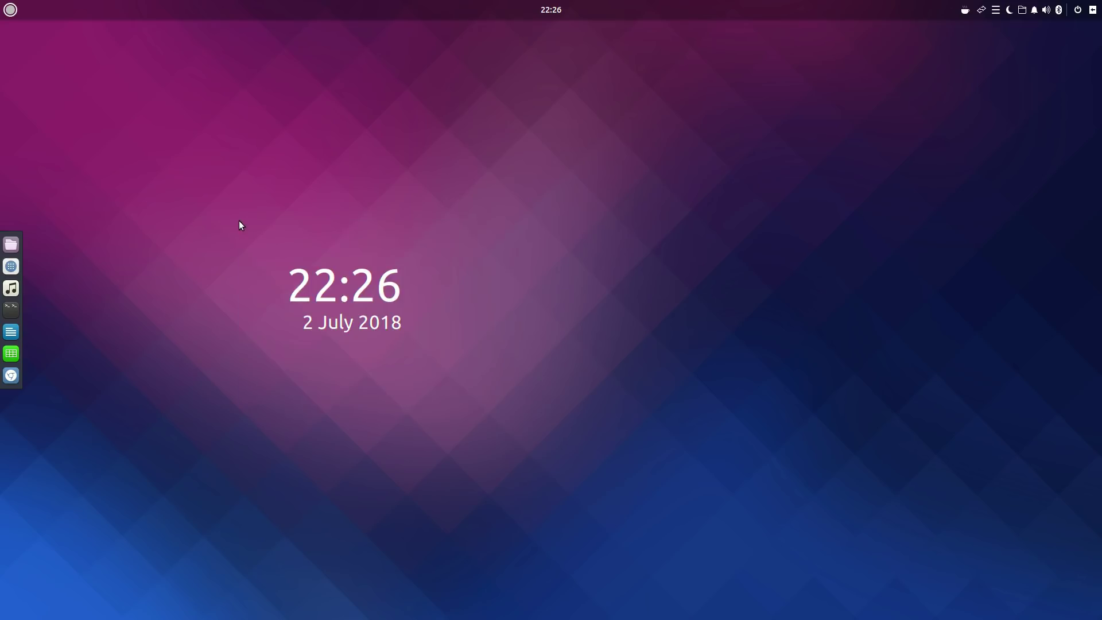